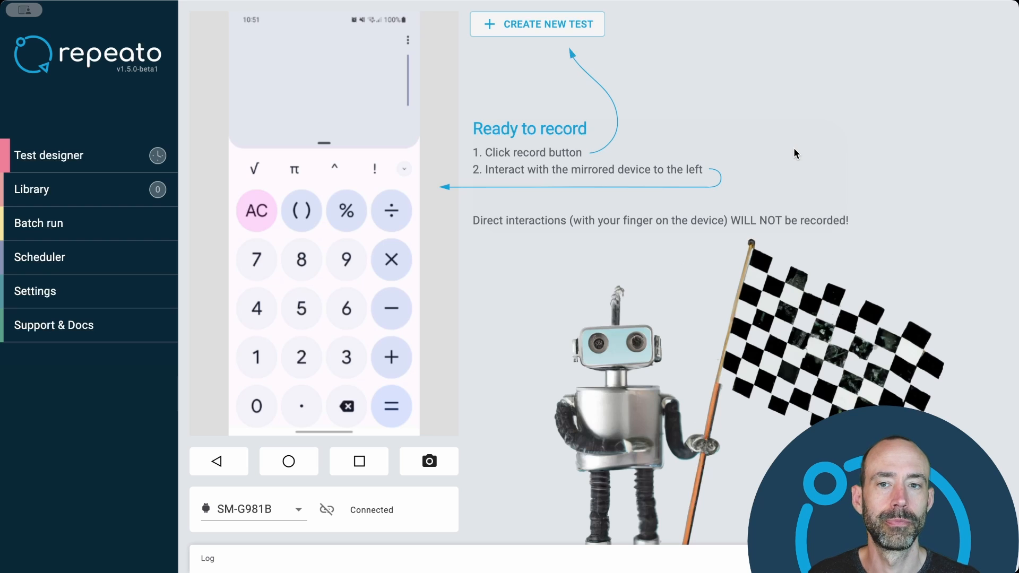
- Create a new test and record the calculation 1 + 3 = on the mirrored calculator
click(568, 32)
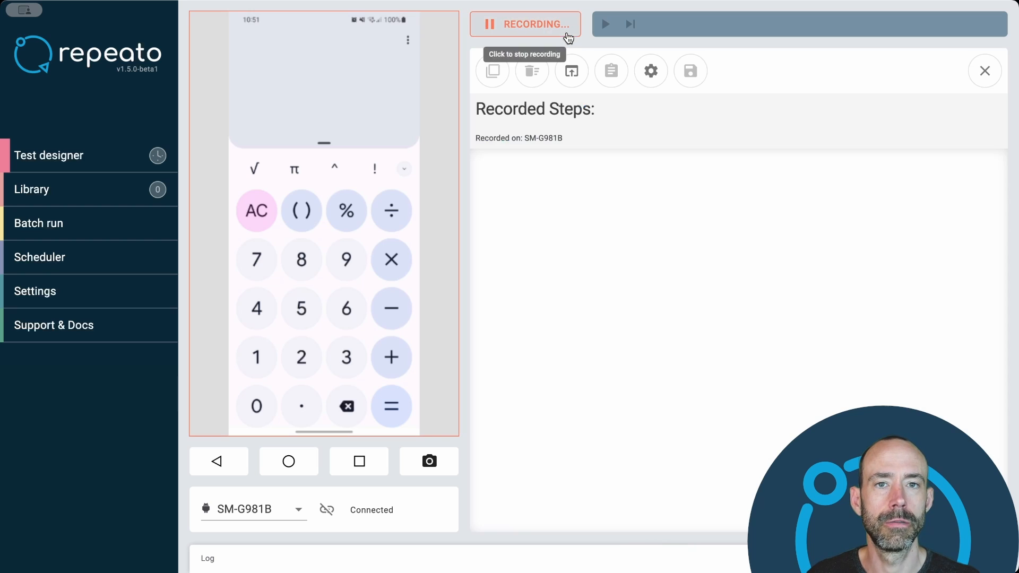
click(259, 362)
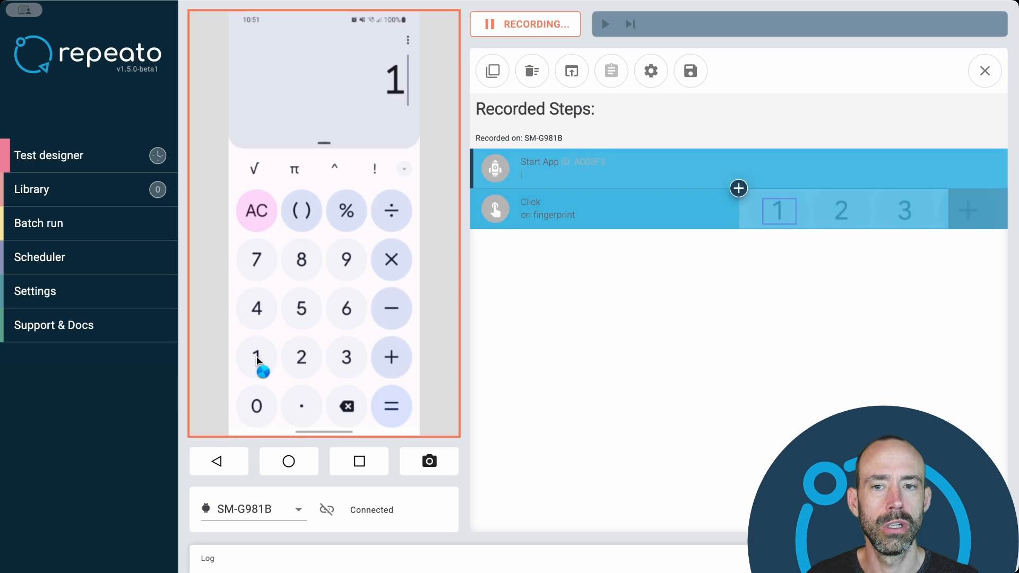
click(393, 360)
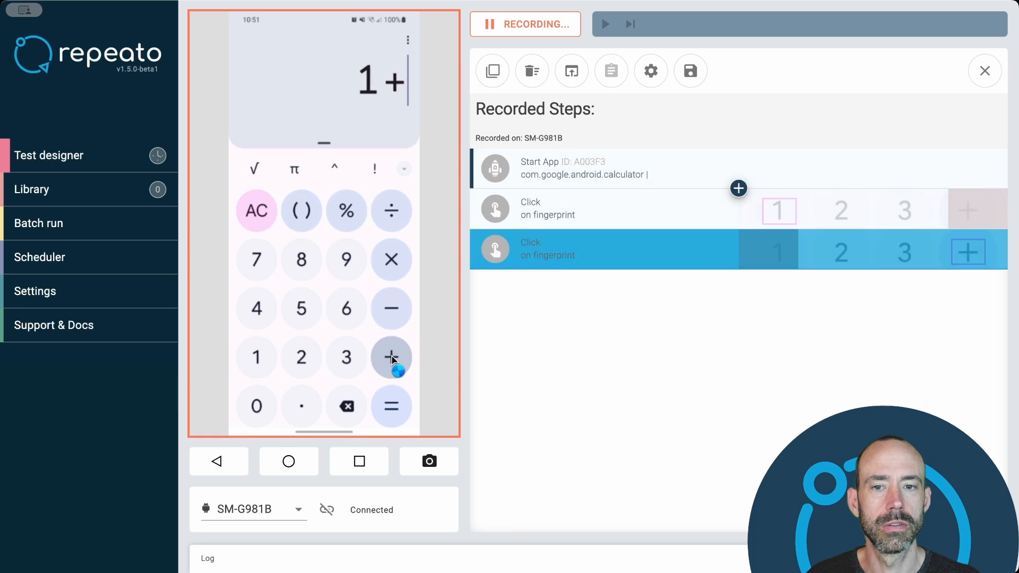
click(347, 363)
click(391, 407)
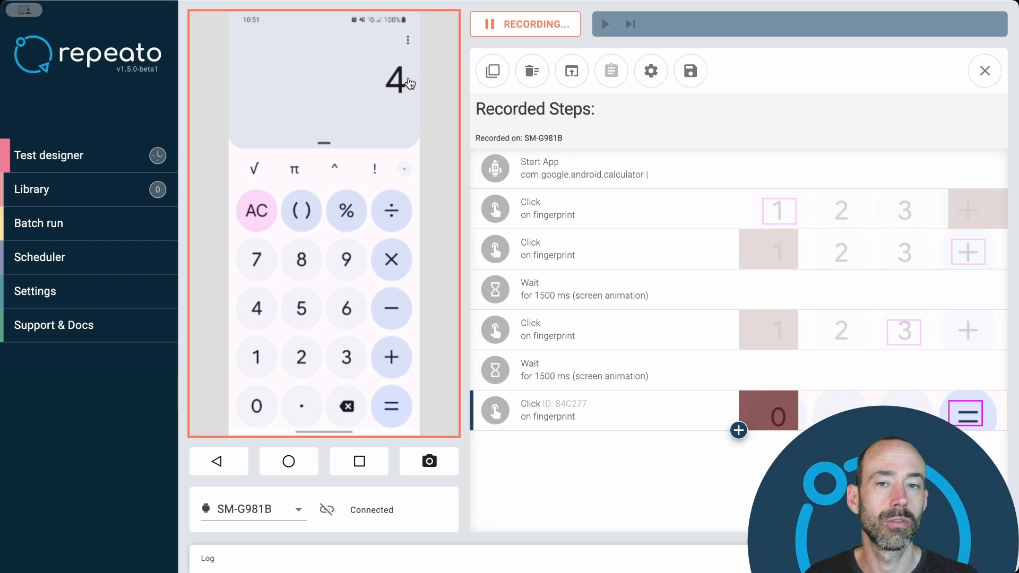
- Add a fingerprint Check Content step after the last recorded step and limit its search region to the upper half of the device screen
click(738, 431)
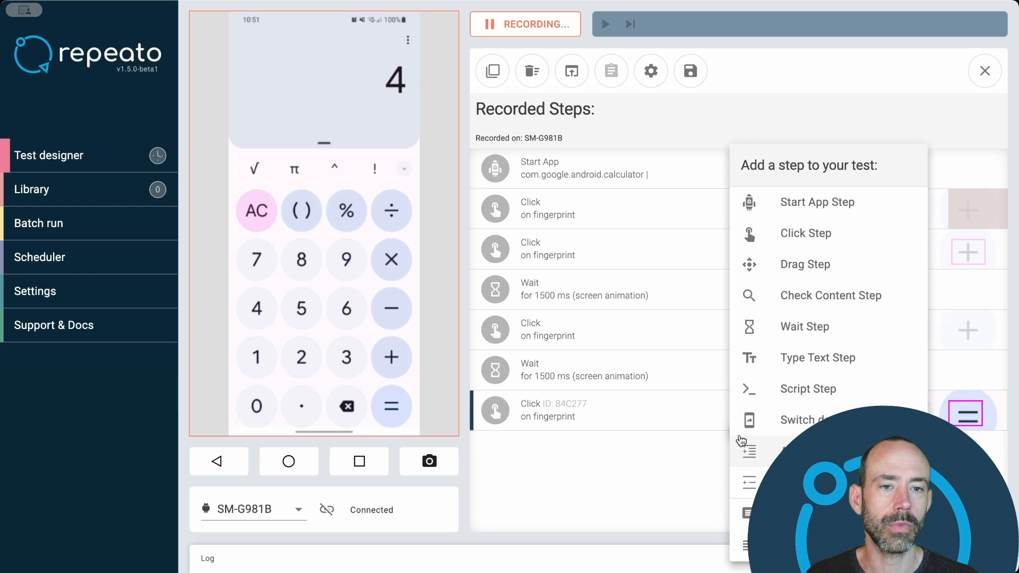
click(801, 300)
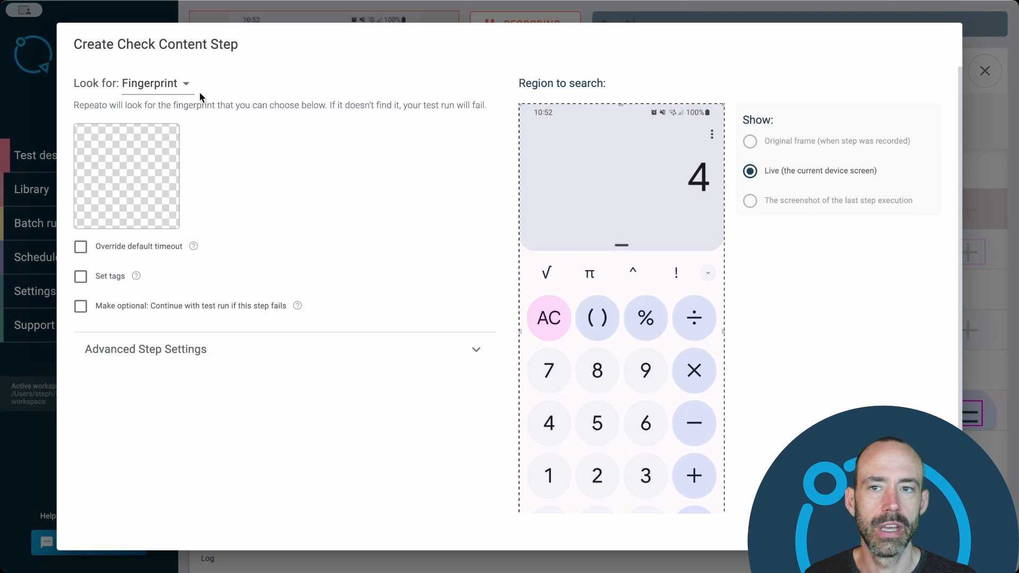
click(183, 86)
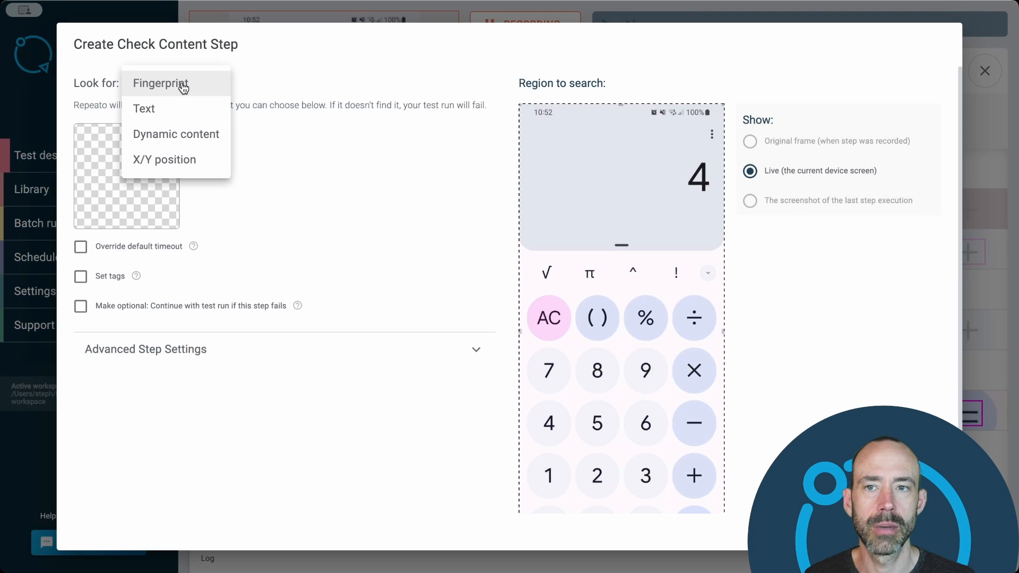
click(393, 100)
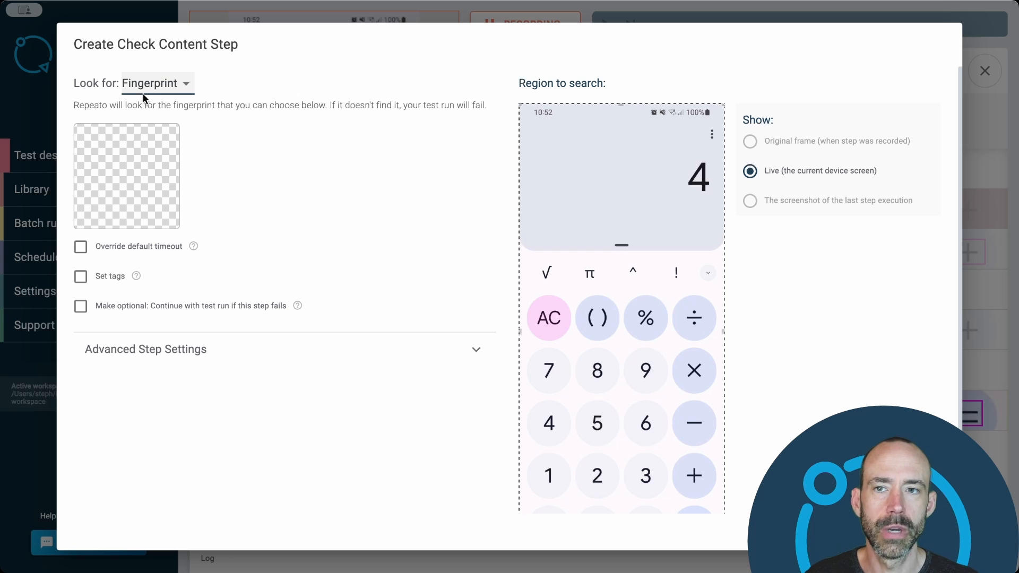
scroll(361, 212, down, 2)
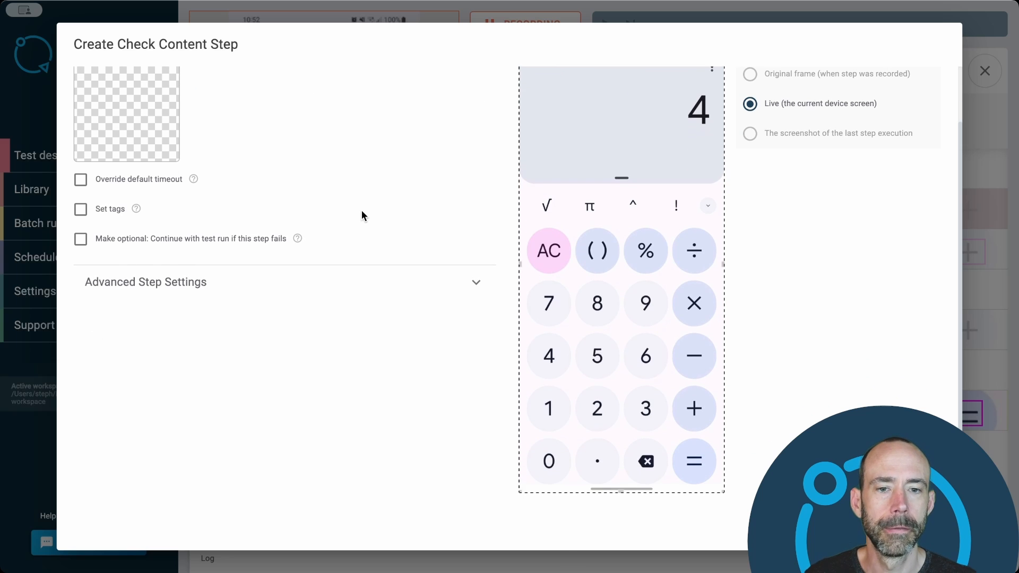
scroll(734, 333, up, 2)
scroll(734, 333, down, 3)
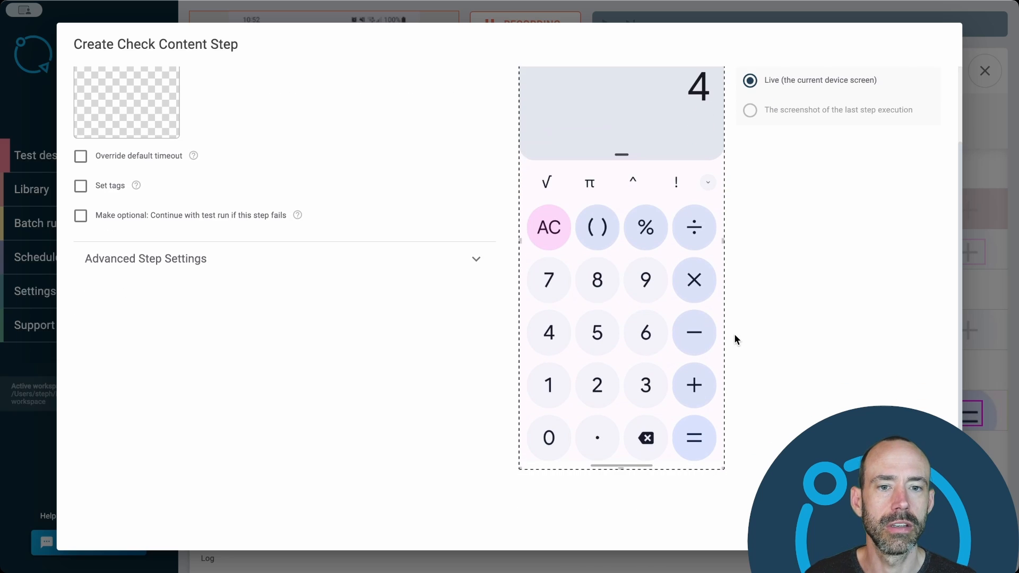
drag(623, 470, 622, 313)
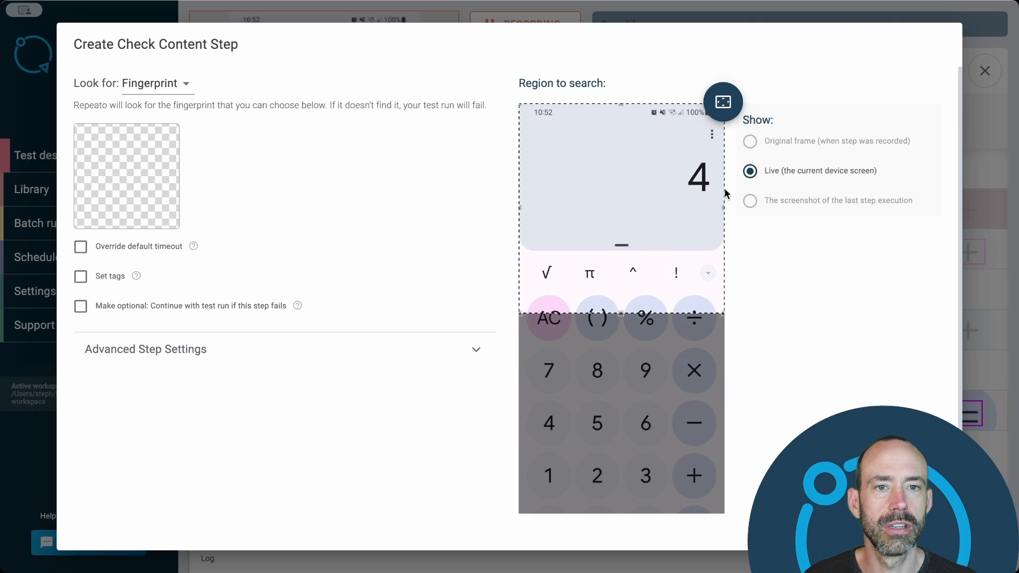
- Choose the result digit 4 in the calculator display as the fingerprint and save the check step
mouse_move(139, 173)
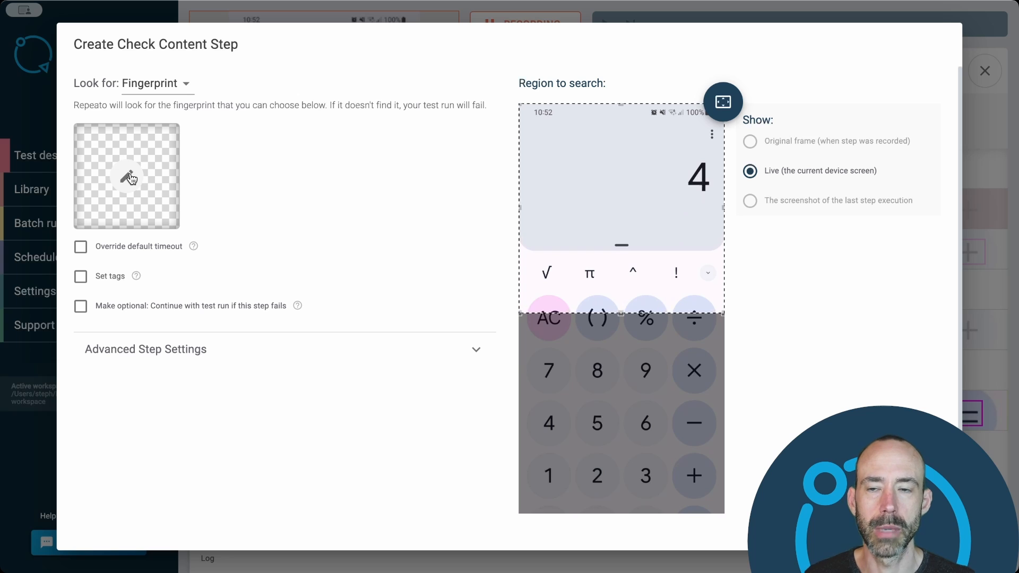
click(128, 177)
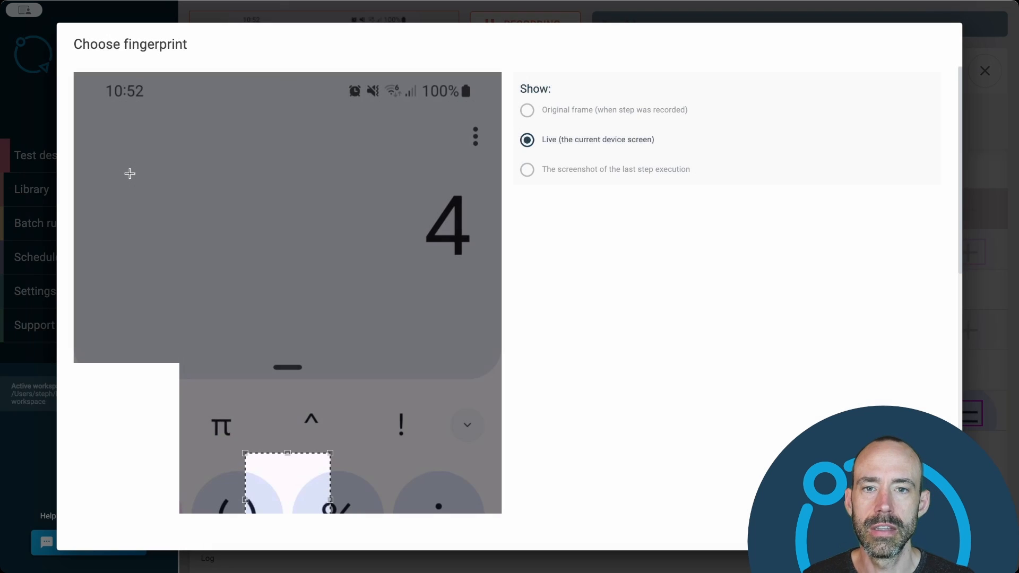
drag(310, 486, 446, 210)
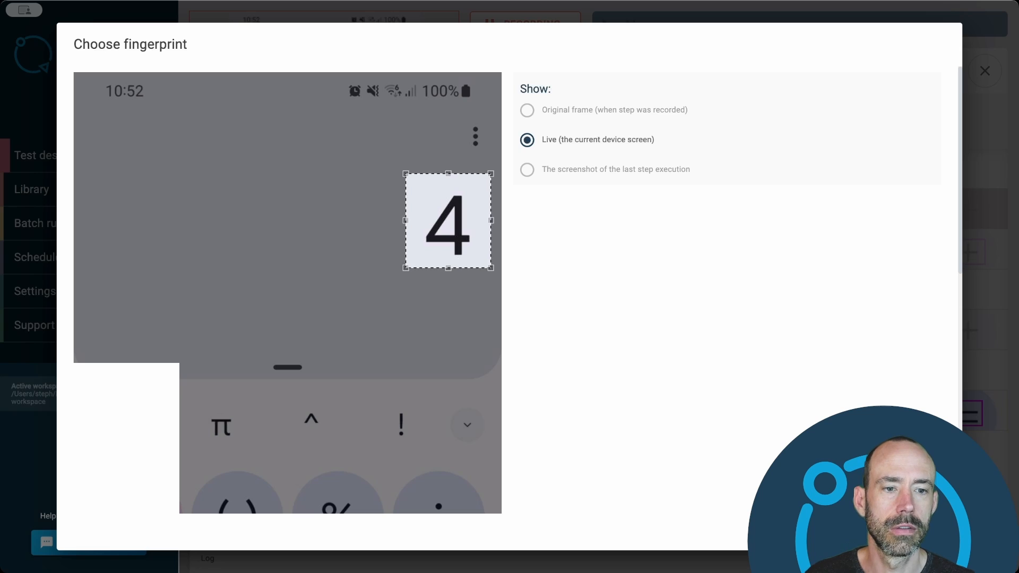
click(918, 531)
click(918, 531)
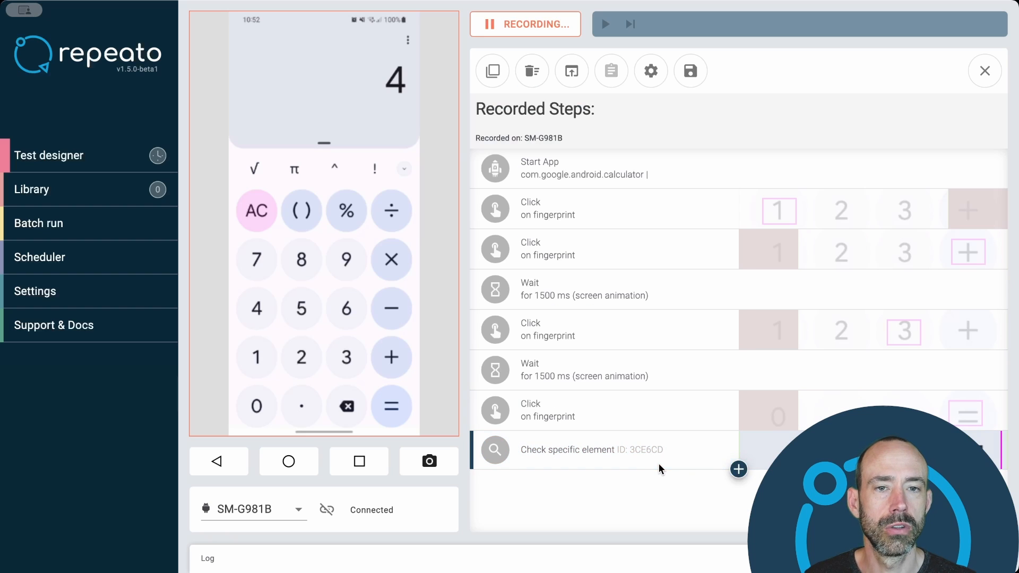
- Pause the recording and execute all steps of the test
click(525, 25)
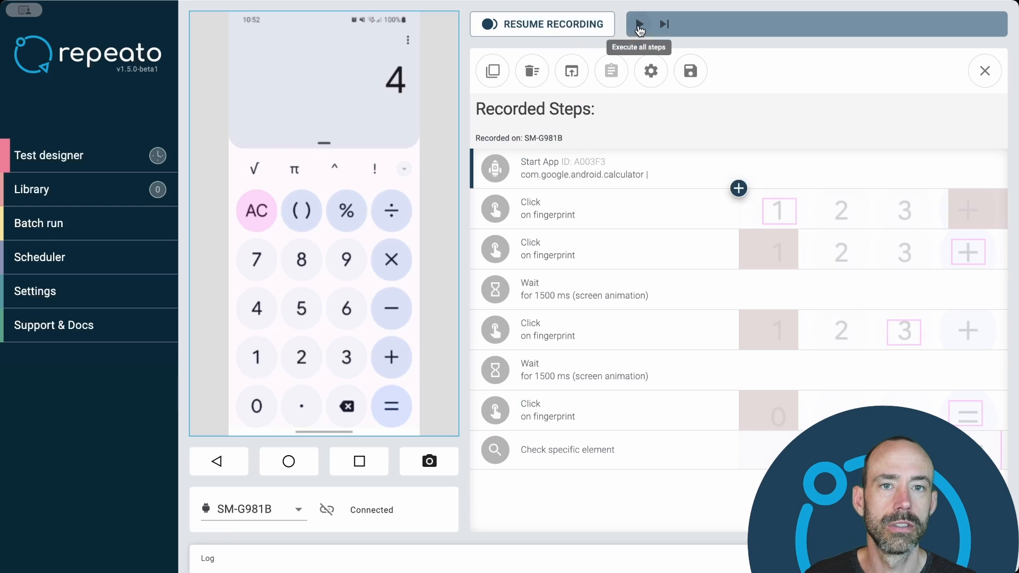
click(639, 24)
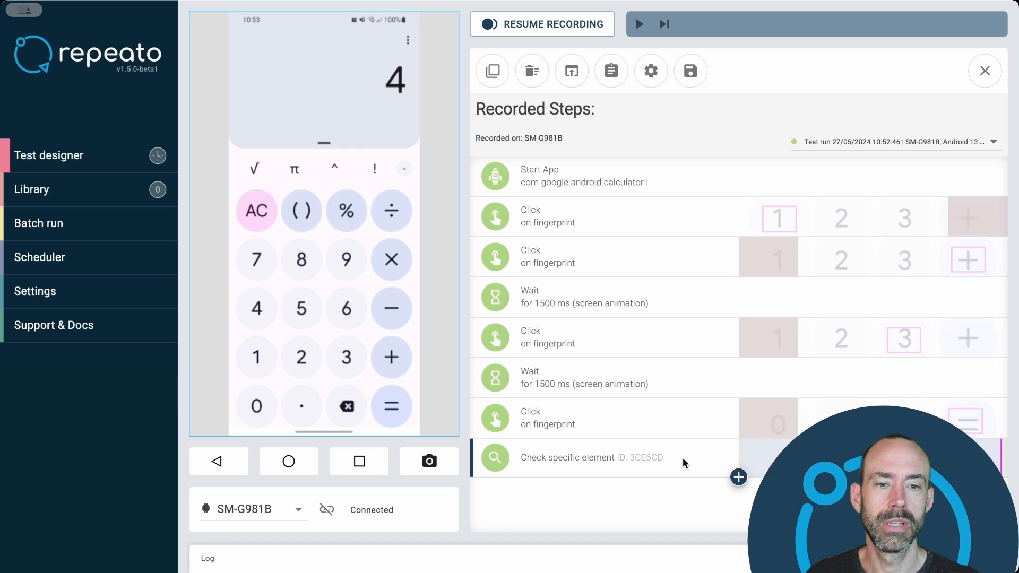
- Change the check step to look for text containing "4" in the region around the calculator result, save it and execute only that step
click(696, 460)
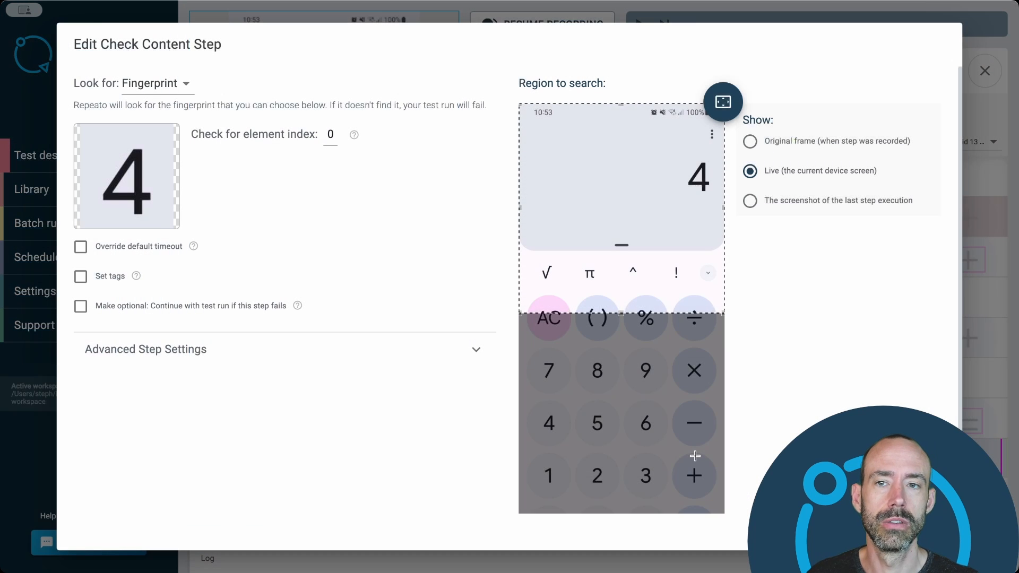
click(159, 84)
click(162, 84)
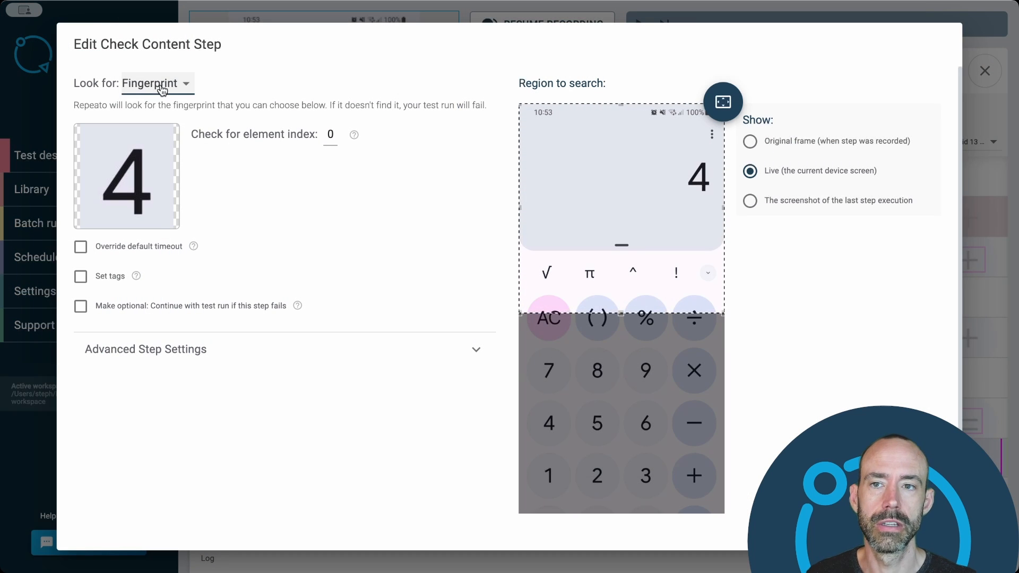
mouse_move(130, 185)
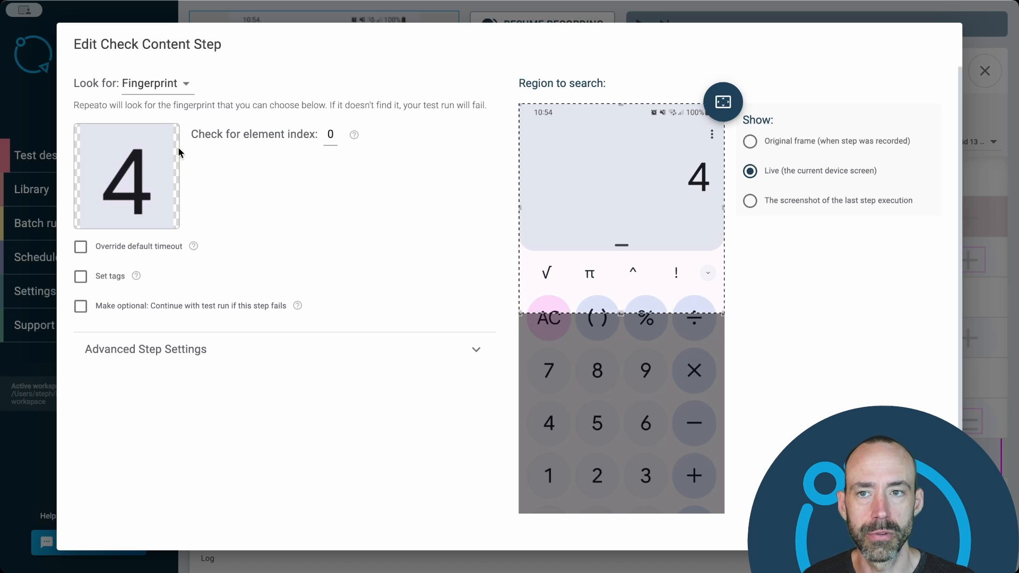
click(175, 90)
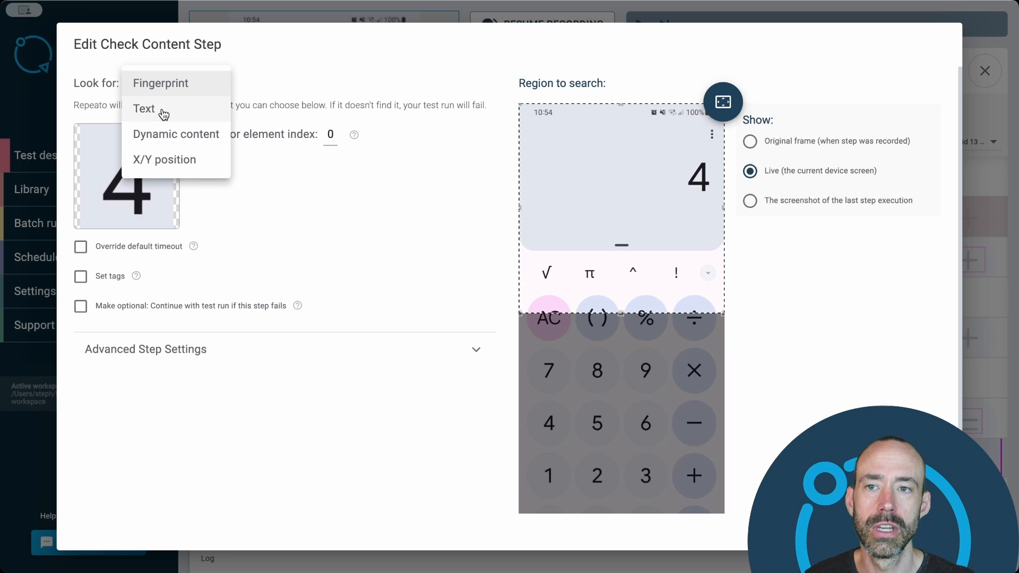
click(164, 112)
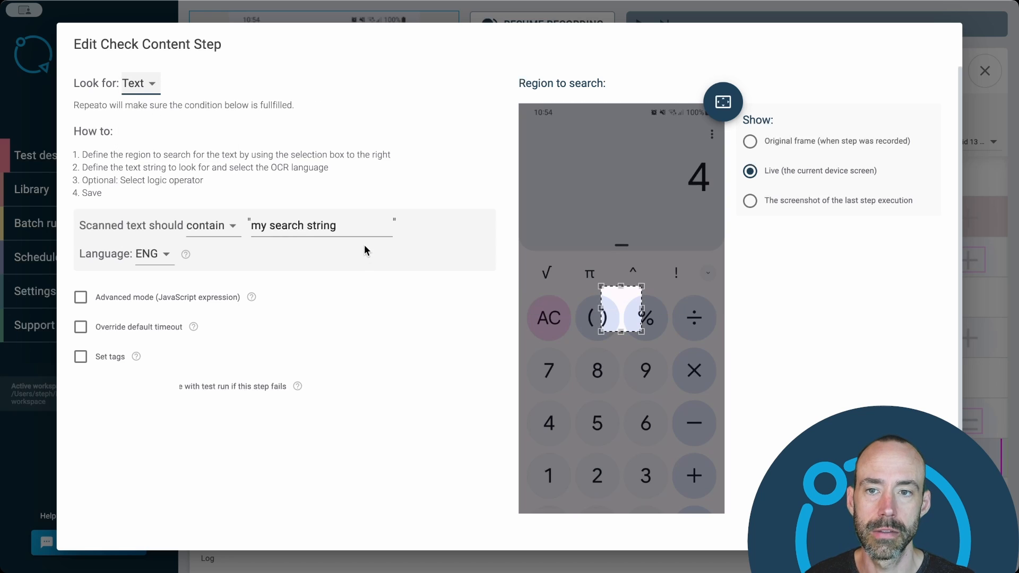
drag(625, 309, 724, 214)
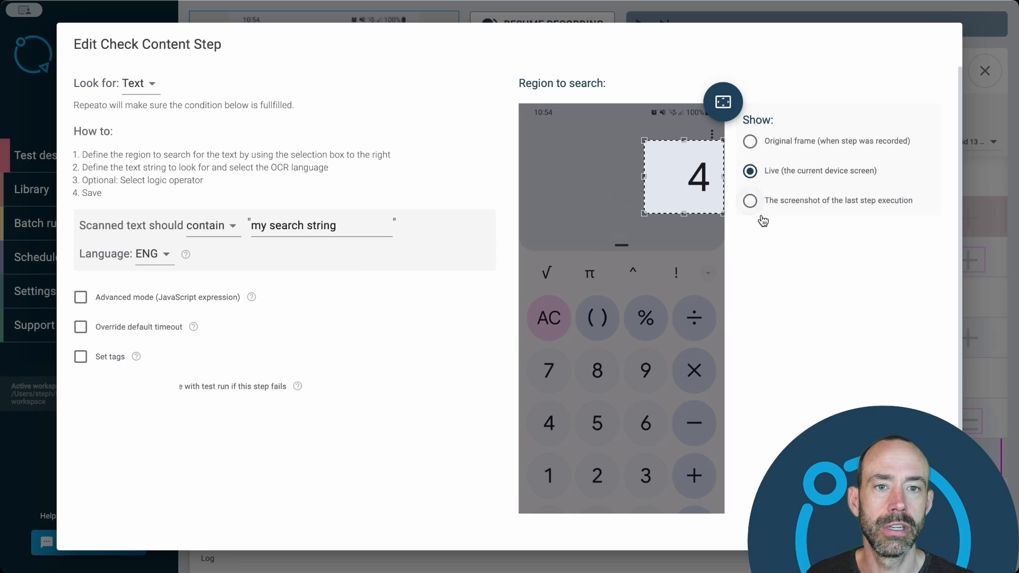
drag(342, 225, 251, 225)
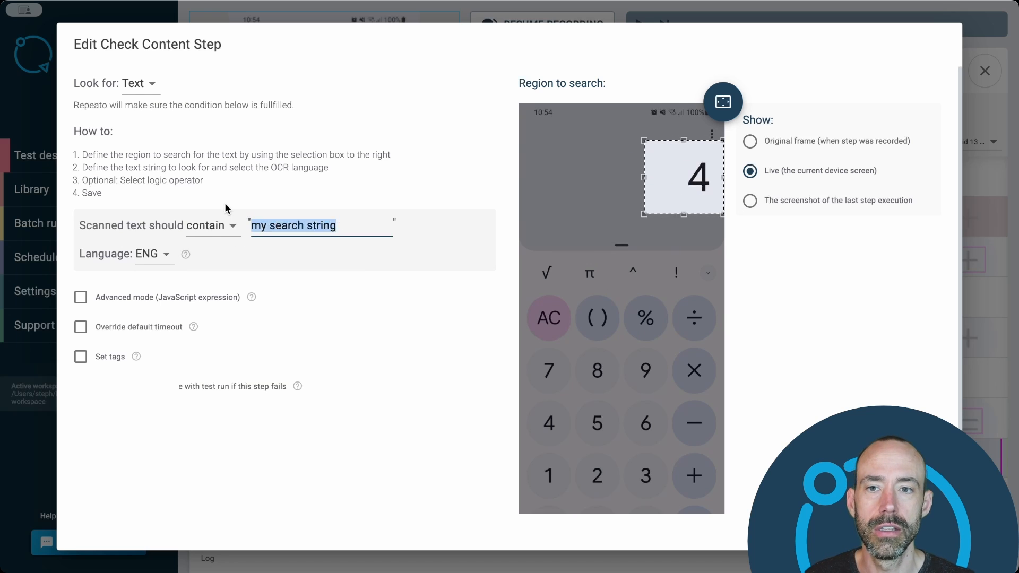
text(3)
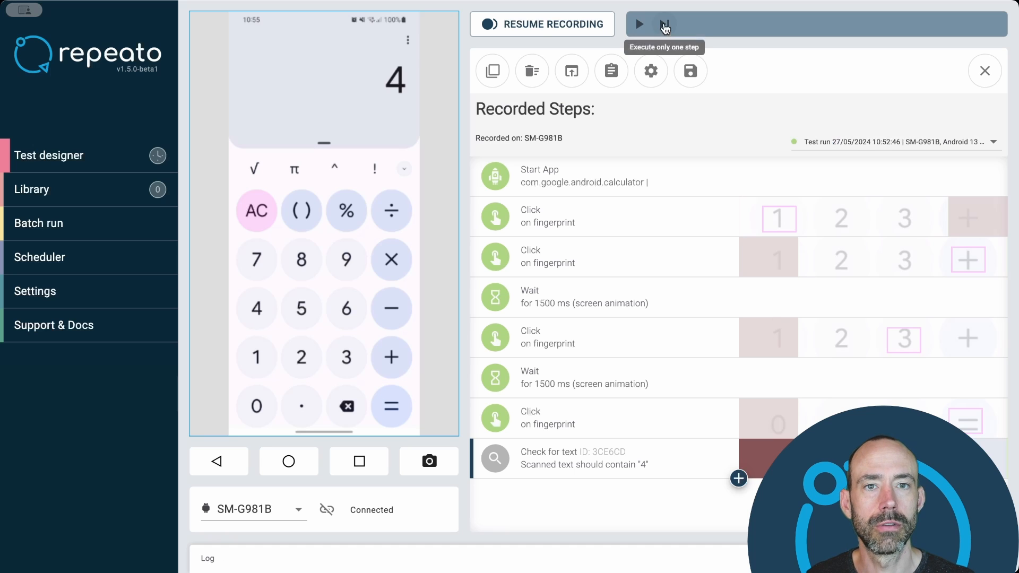
click(664, 24)
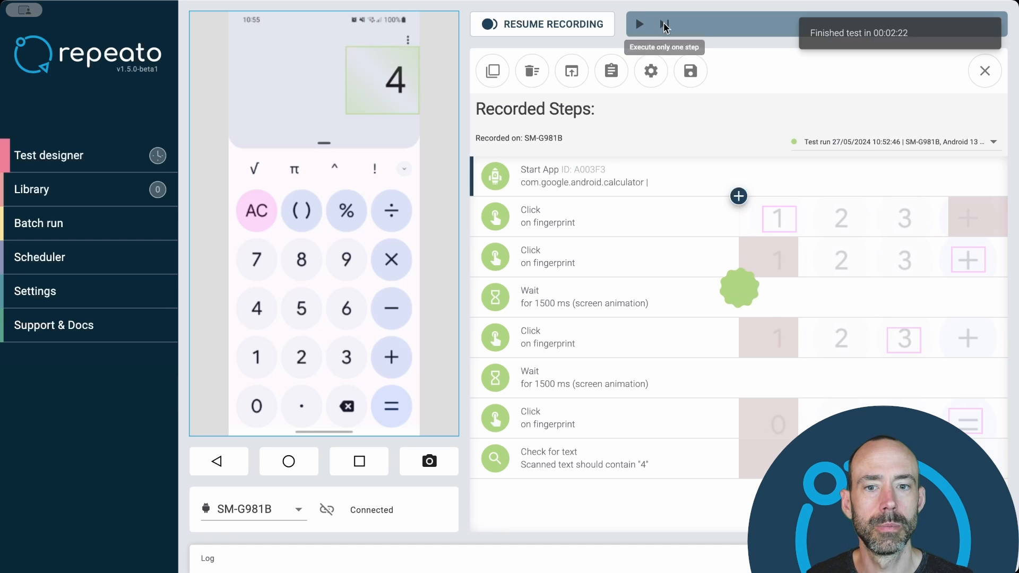
- Change the text check's condition so the scanned text should equal "4", and save the step
click(678, 469)
click(223, 240)
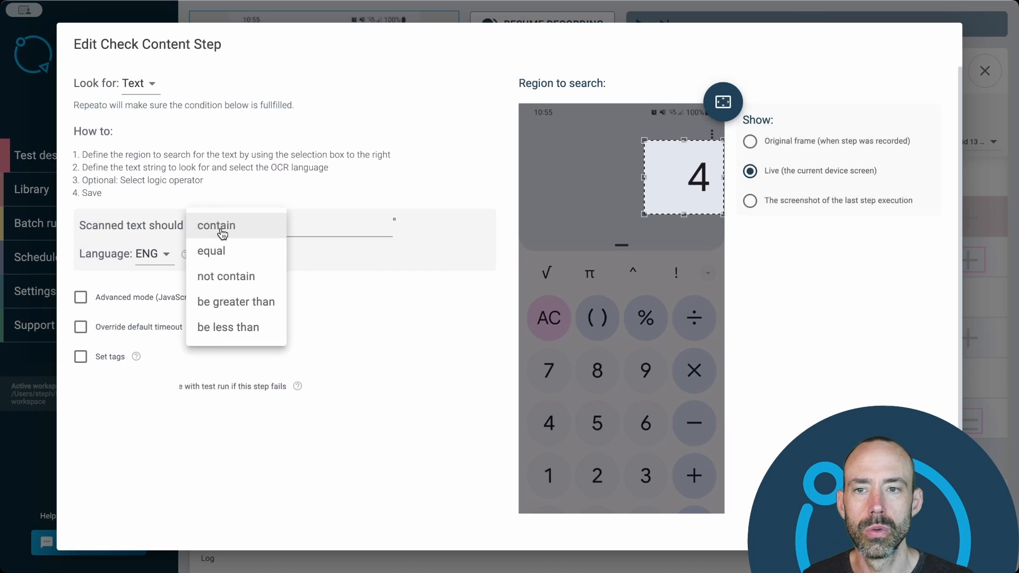
click(225, 259)
click(242, 224)
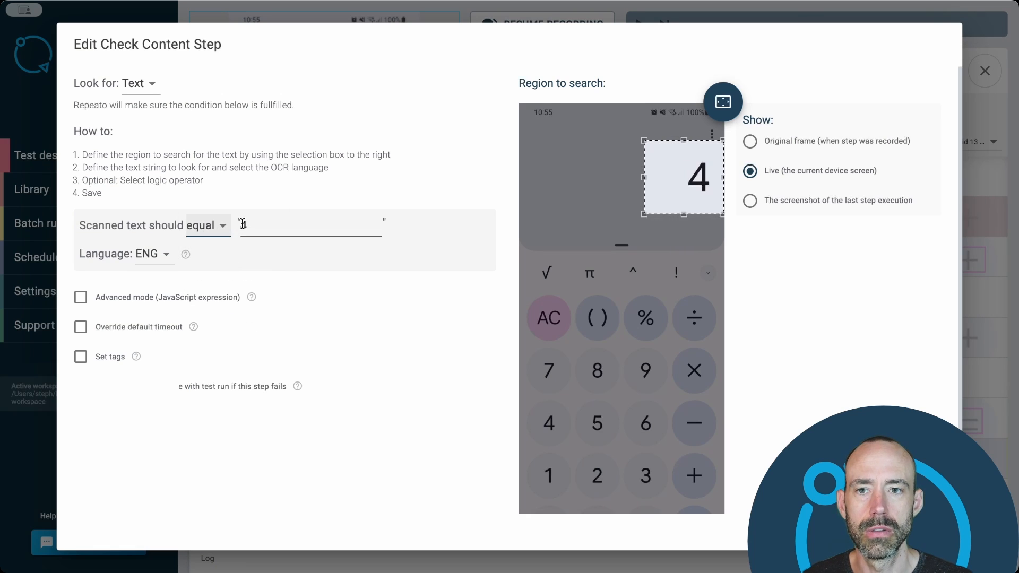
double_click(242, 224)
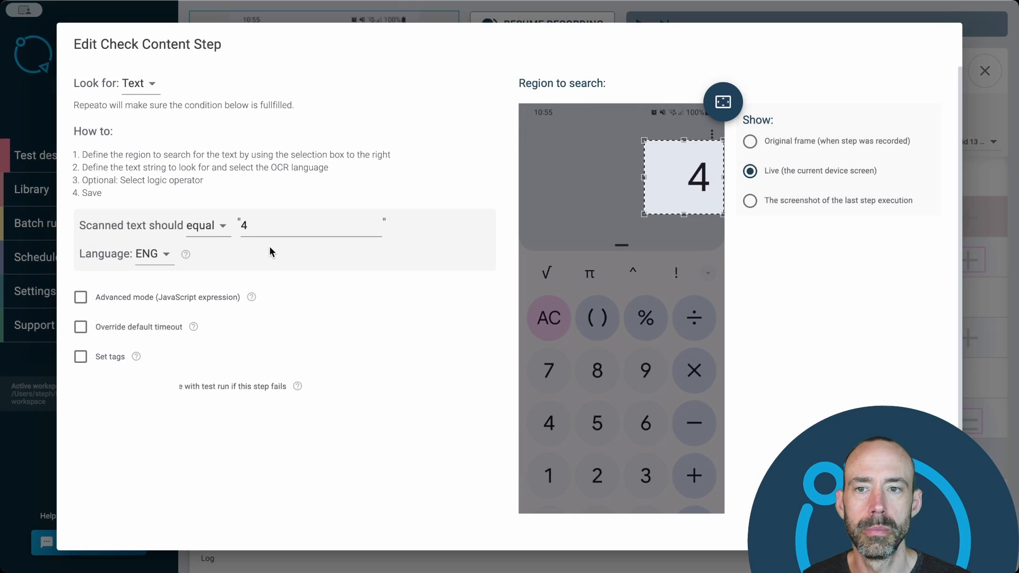
- Review the text check's comparison operators and try its advanced JavaScript expression mode, returning to the simple condition
click(223, 232)
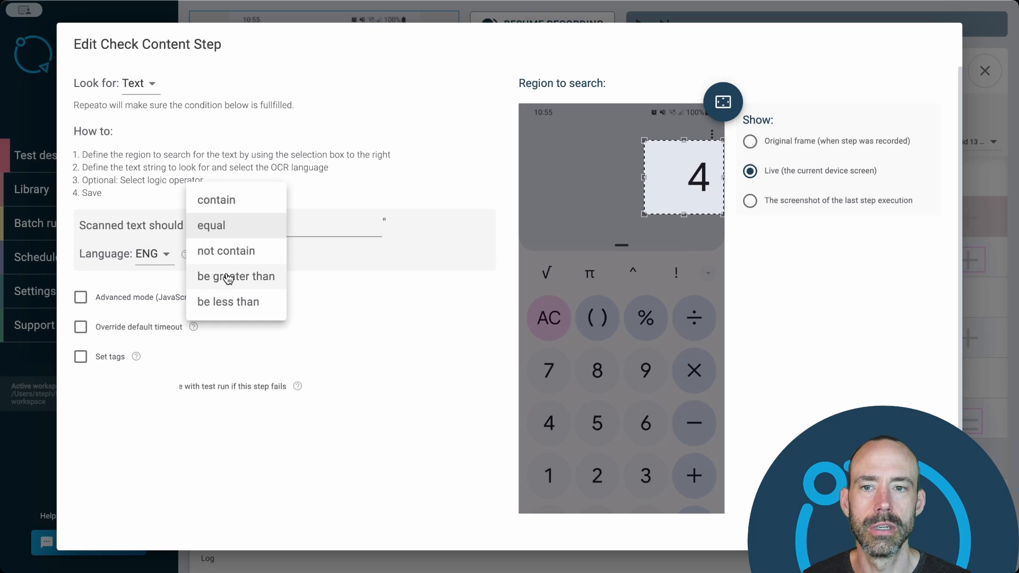
click(378, 245)
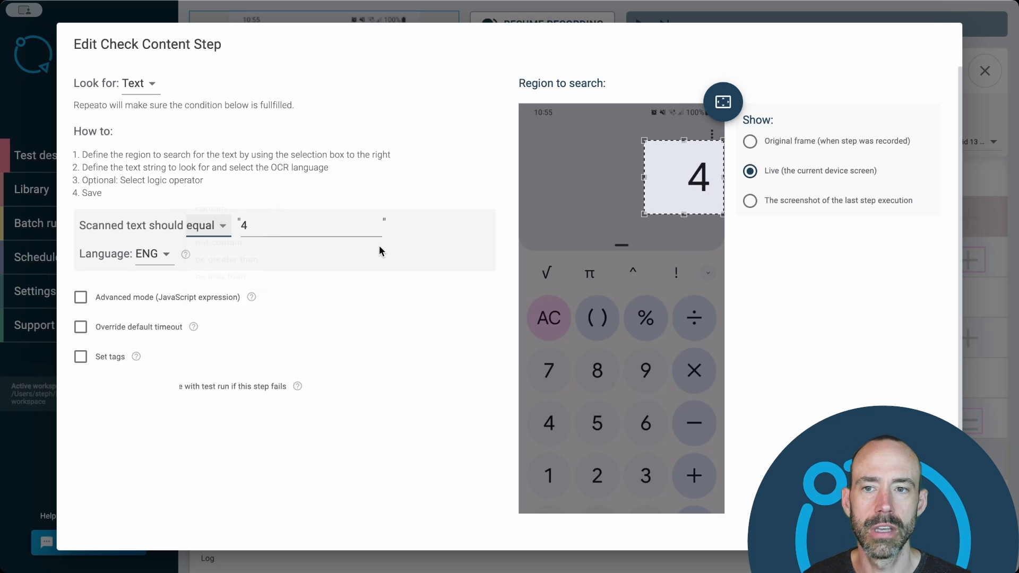
click(200, 300)
click(199, 229)
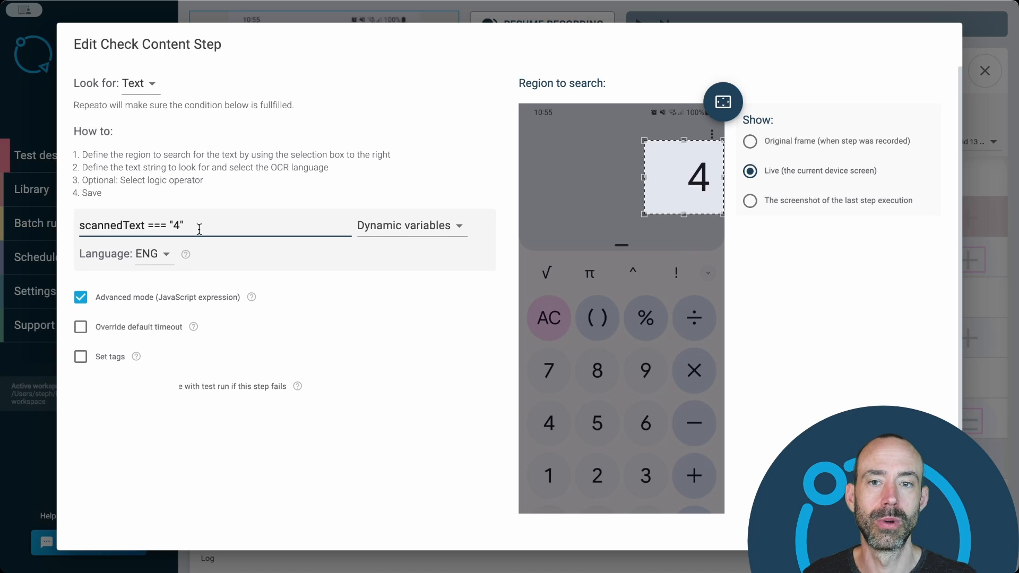
click(81, 298)
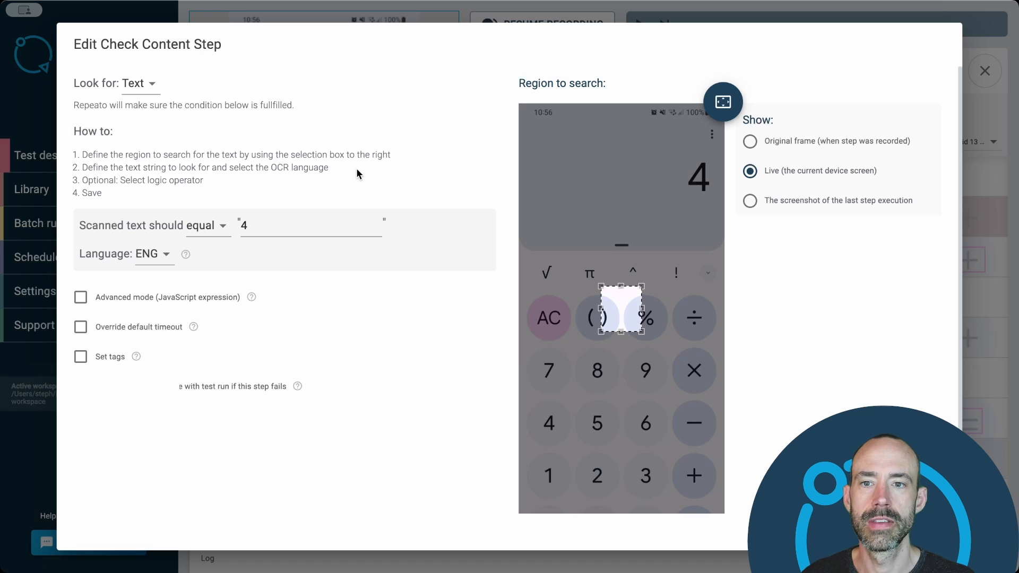
- Try switching the check step to look for dynamic content and close its settings without saving
click(140, 83)
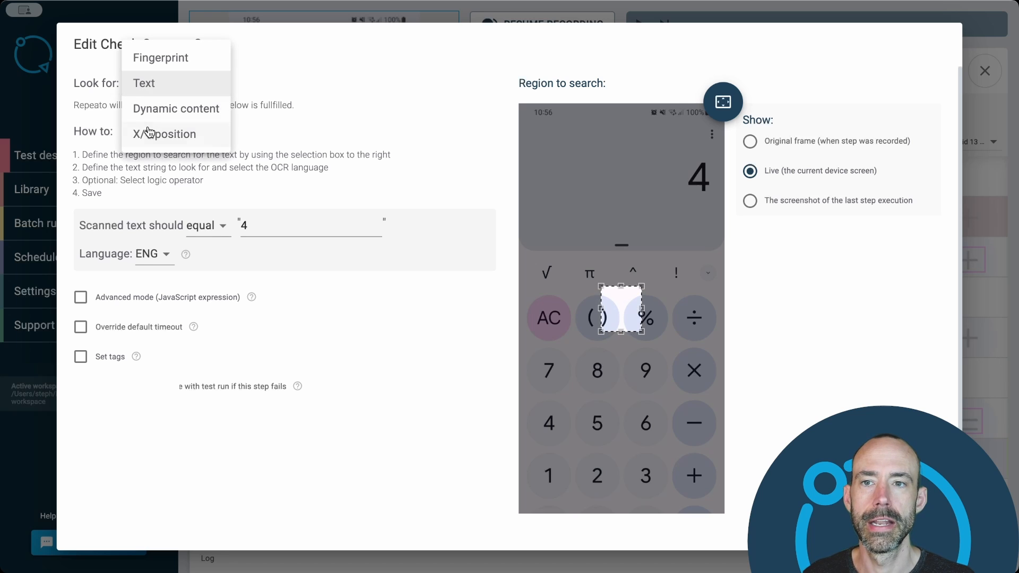
click(155, 109)
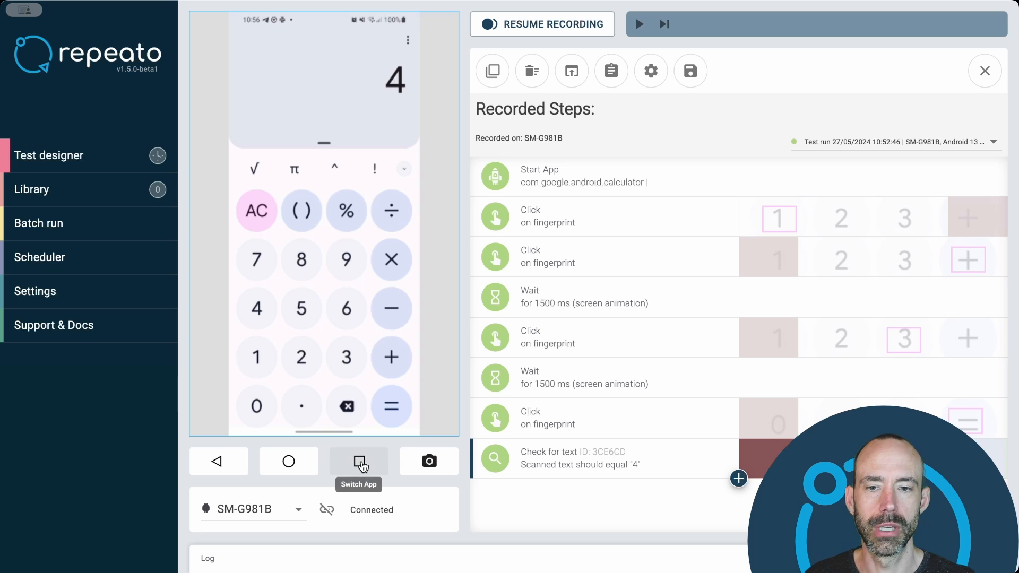
- Bring the Ethereum price page up on the device and add a Check Content step that looks for dynamic content
click(359, 462)
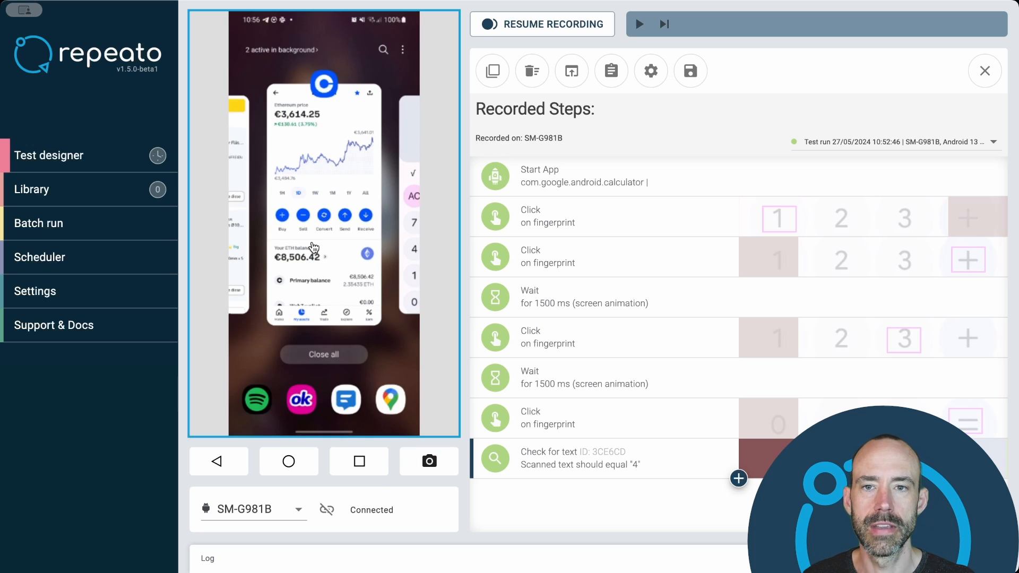
click(314, 248)
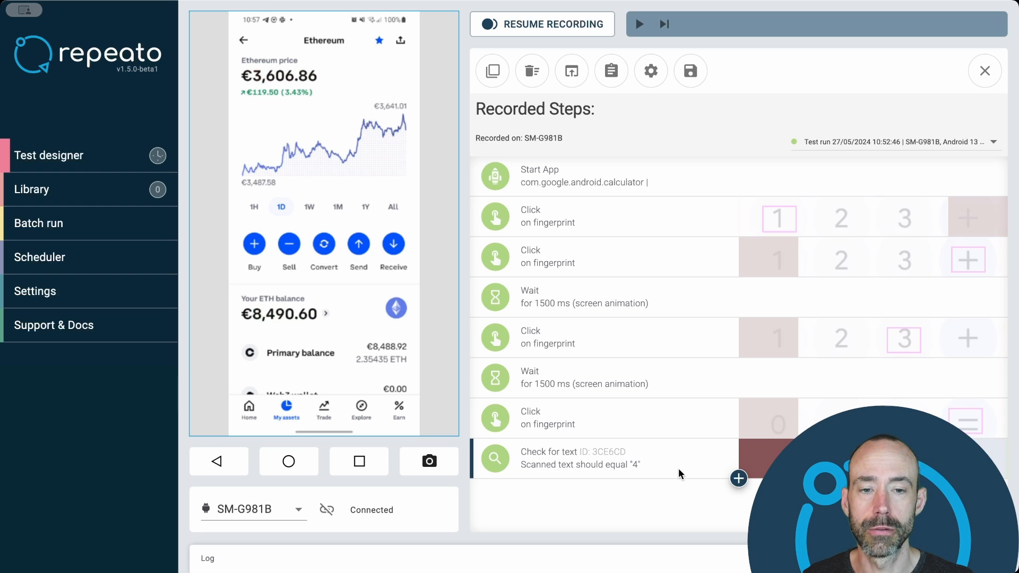
click(739, 478)
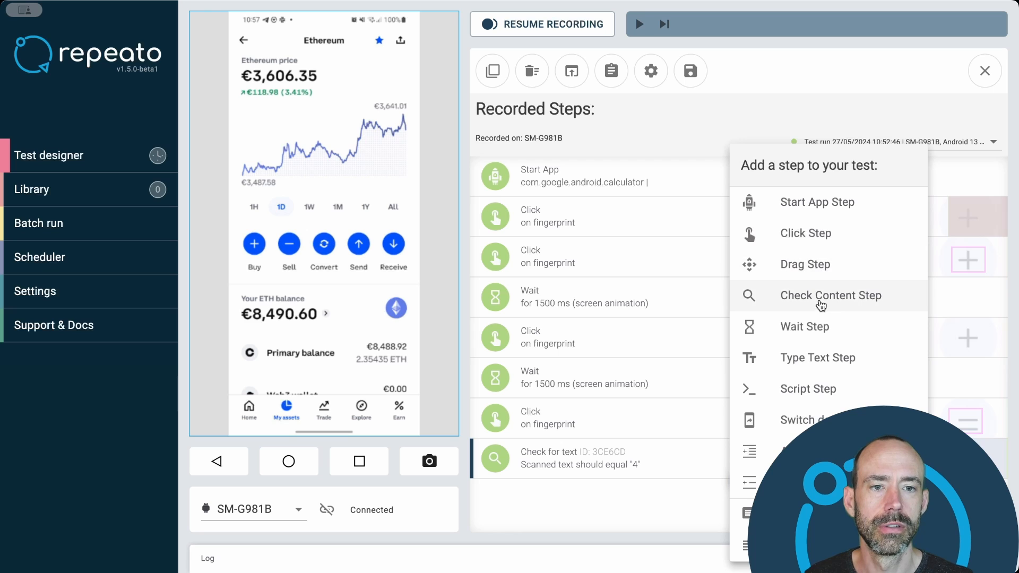
click(819, 297)
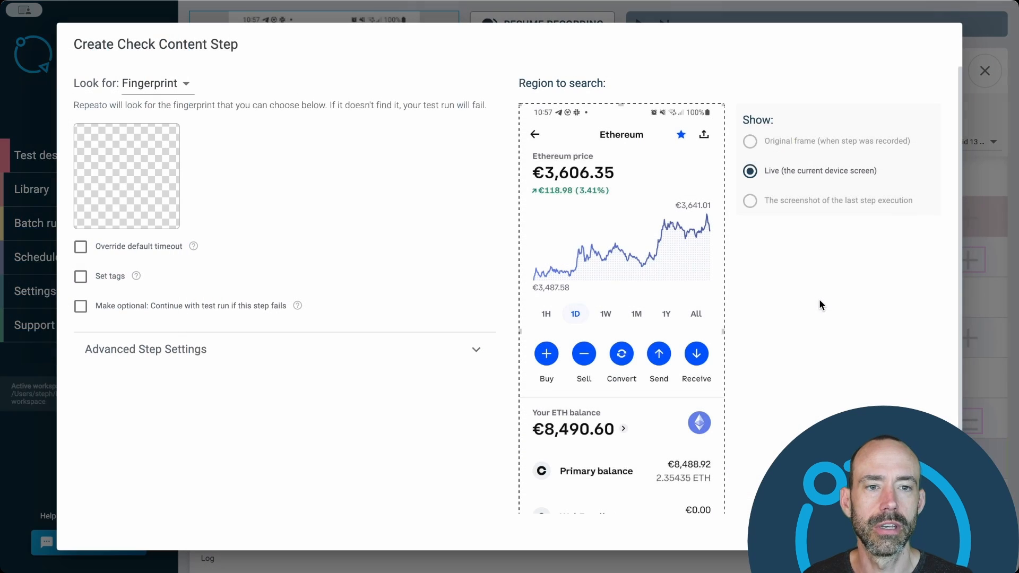
click(154, 85)
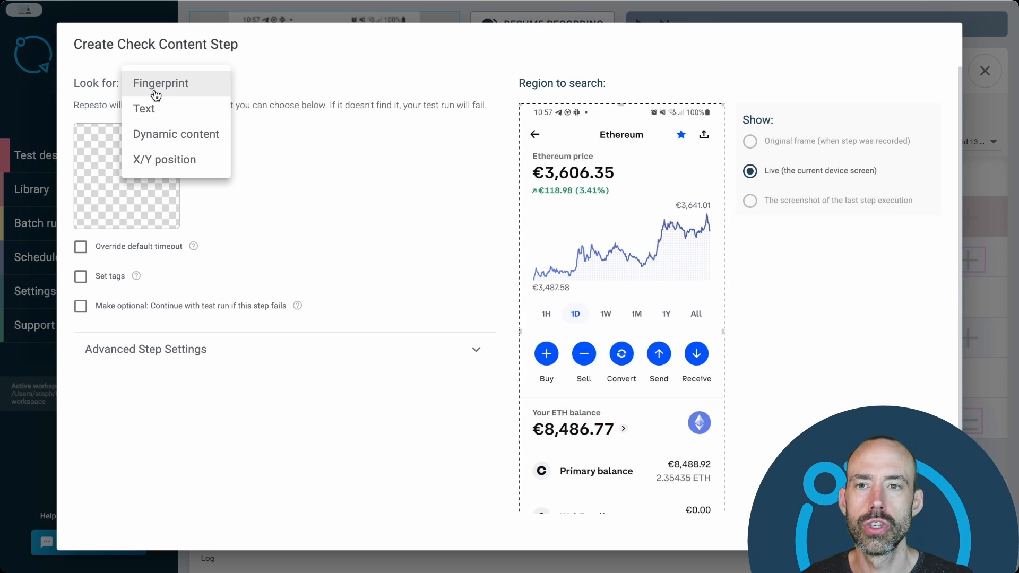
click(167, 133)
- Limit the search region to the price graph, set the AI assertion to "An upwards trending graph", and save and execute the step
drag(625, 319, 729, 304)
drag(621, 203, 622, 197)
click(144, 158)
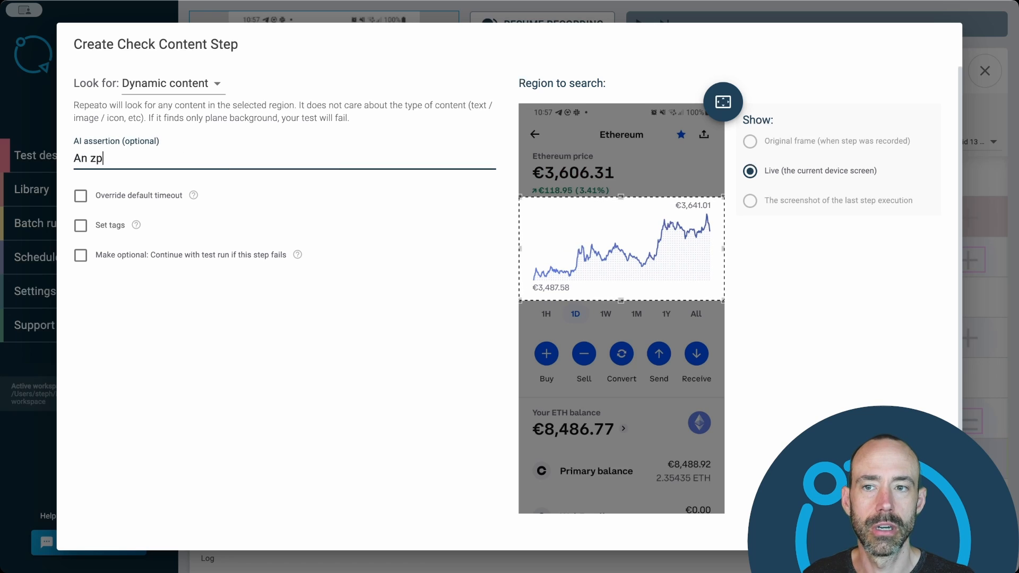
text(ards trending graph)
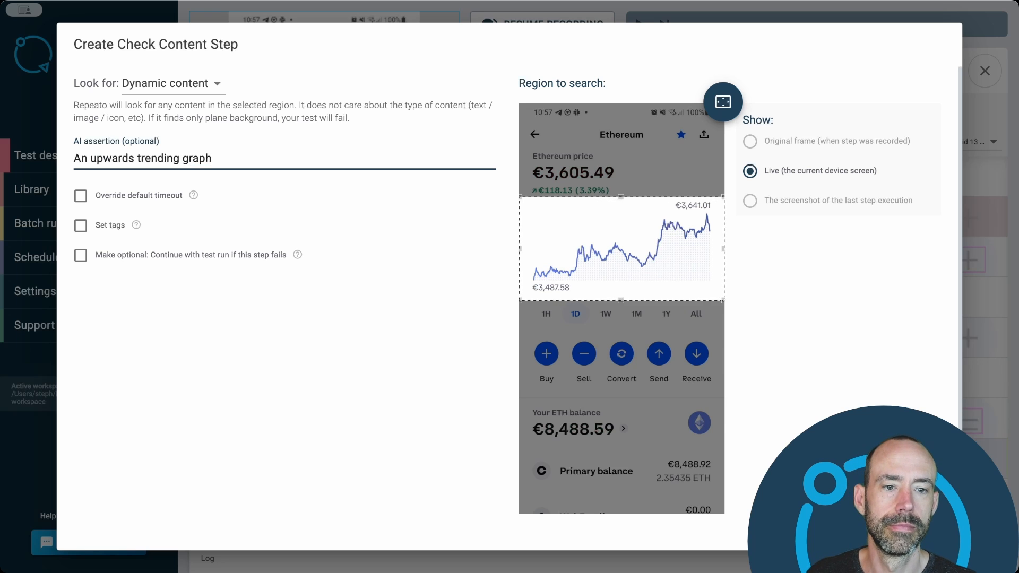
key(Return)
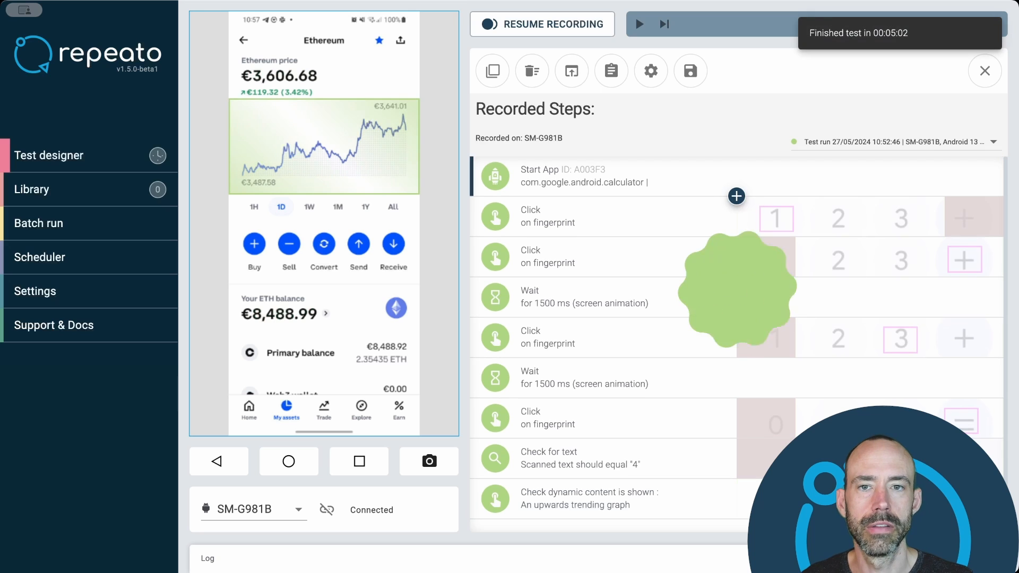
- Change the graph check's AI assertion to "An downwards trending graph", execute the step and close its settings
double_click(677, 501)
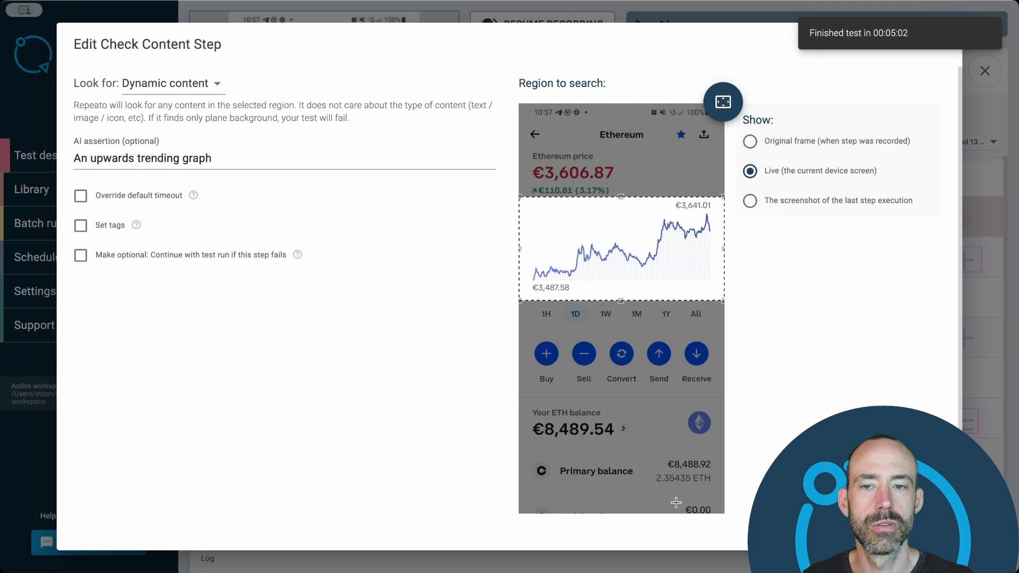
double_click(104, 159)
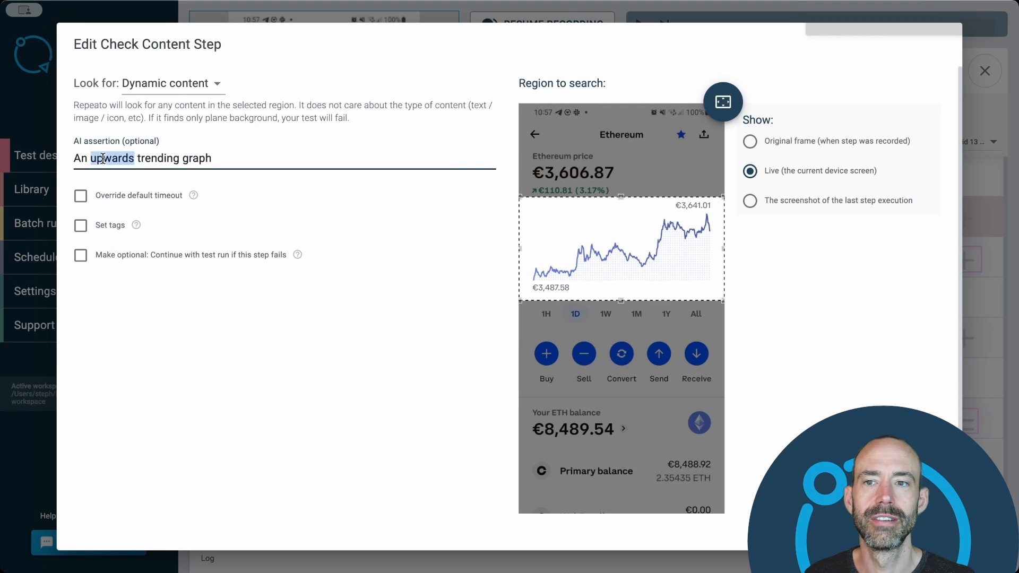
key(BackSpace)
text(down)
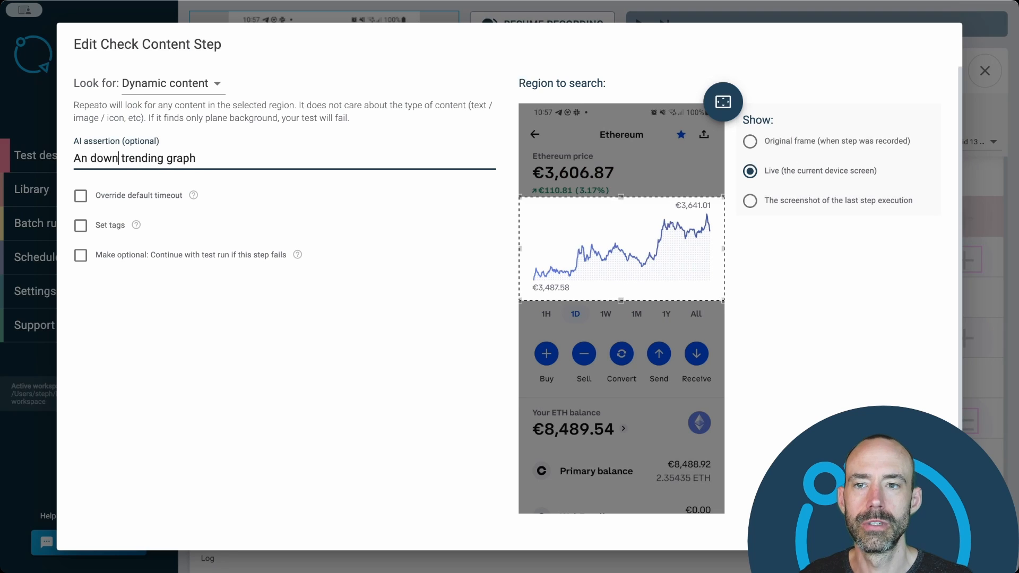
text(wards)
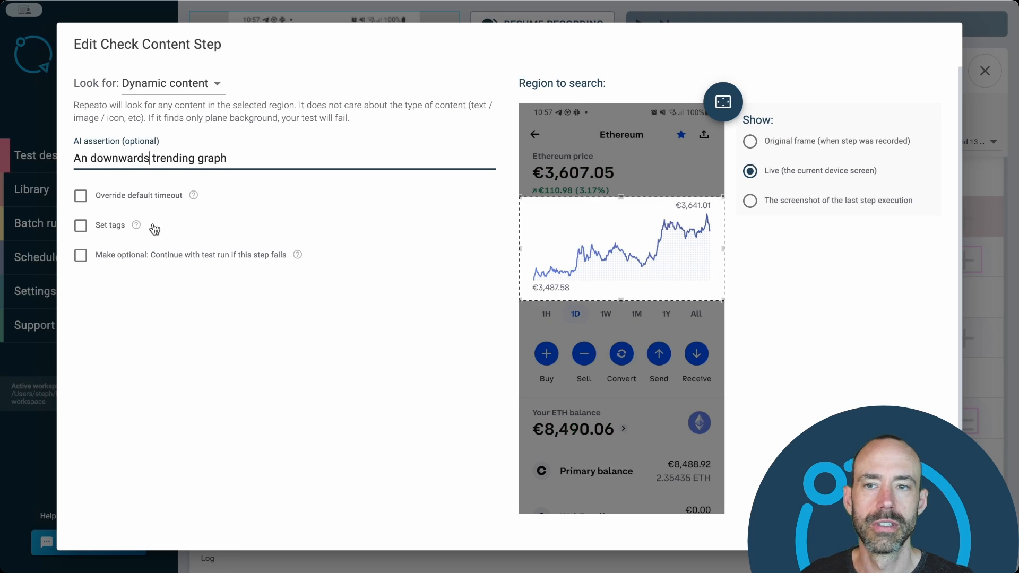
key(Return)
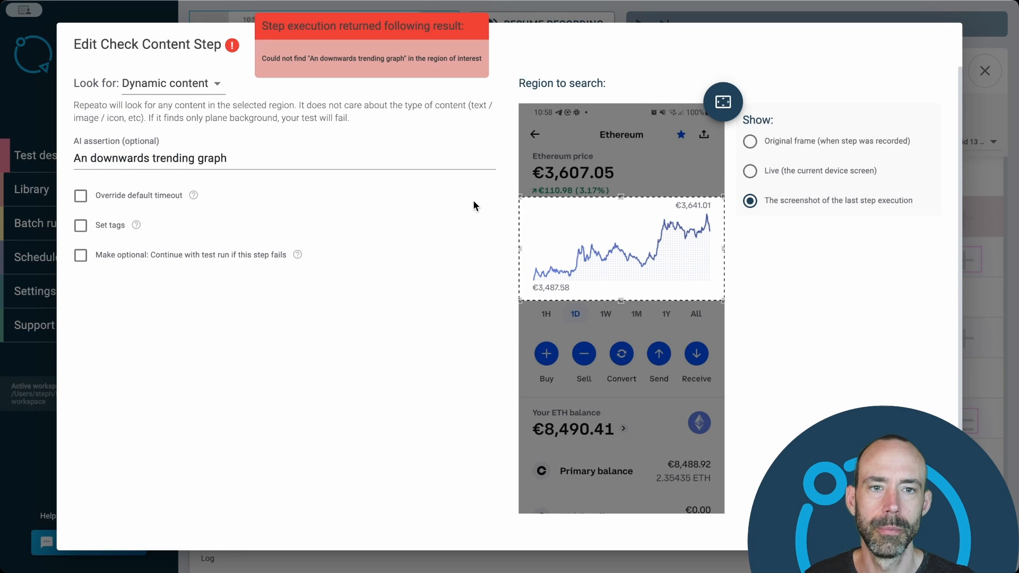
click(256, 153)
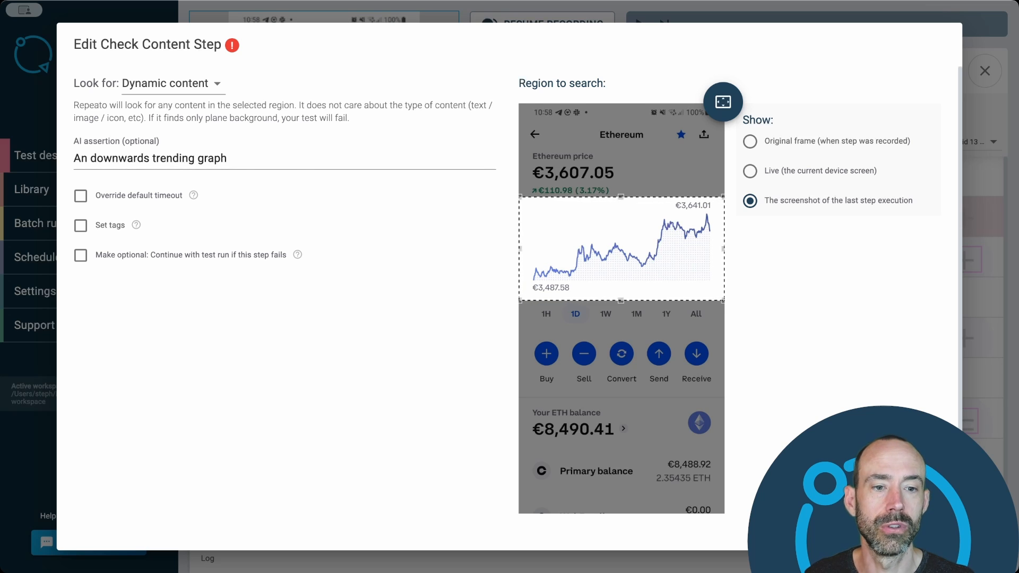
click(926, 531)
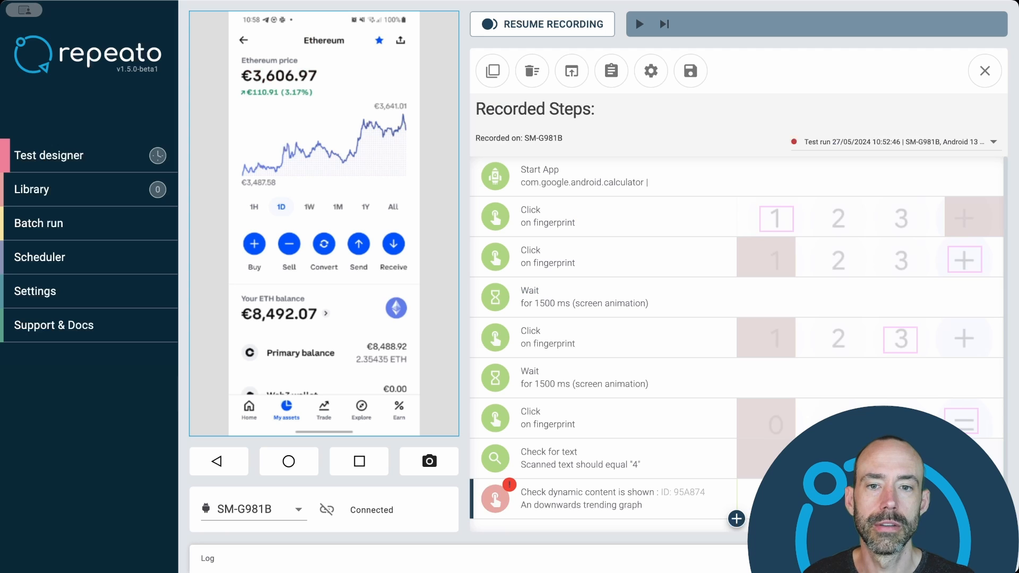
- Switch the device to the Amazon shopping cart and bring both cart items into view
click(369, 470)
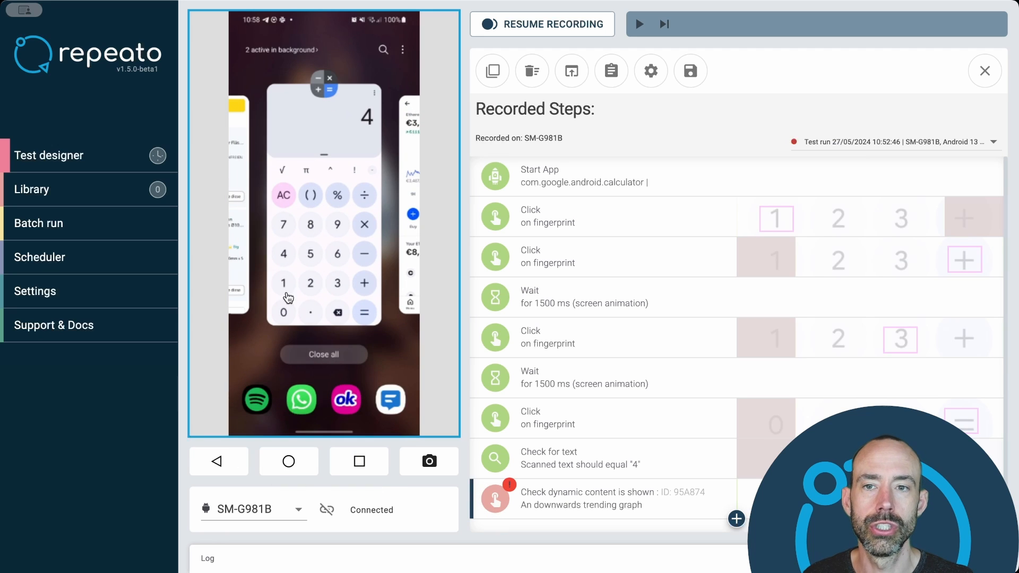
click(241, 249)
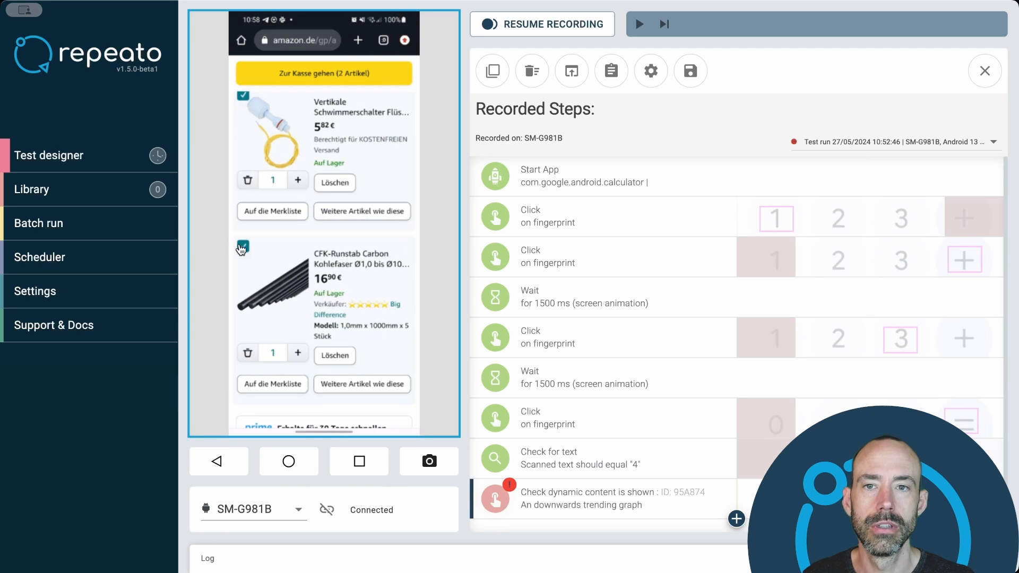
drag(355, 135, 350, 384)
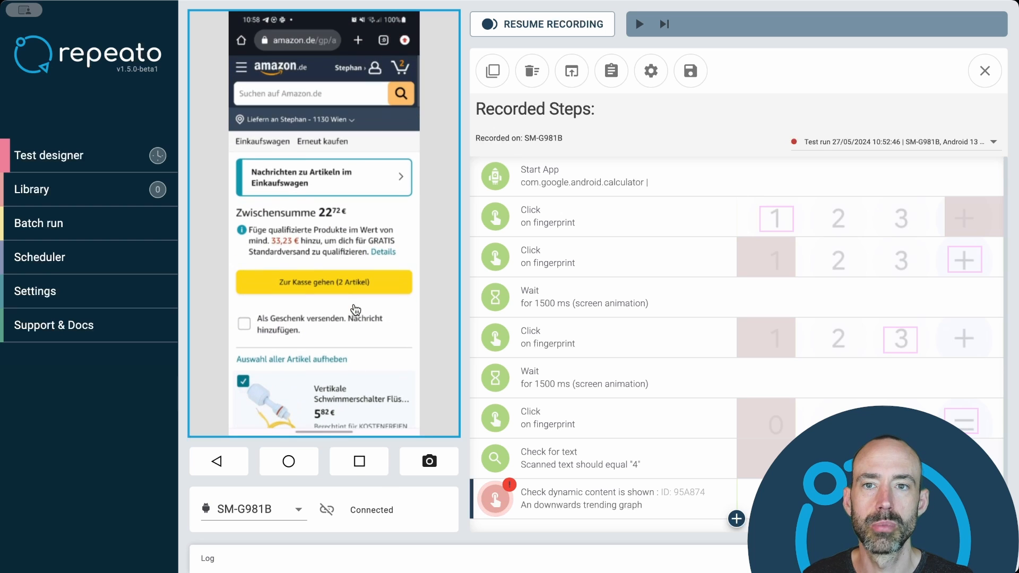
drag(396, 170, 375, 70)
drag(360, 228, 360, 165)
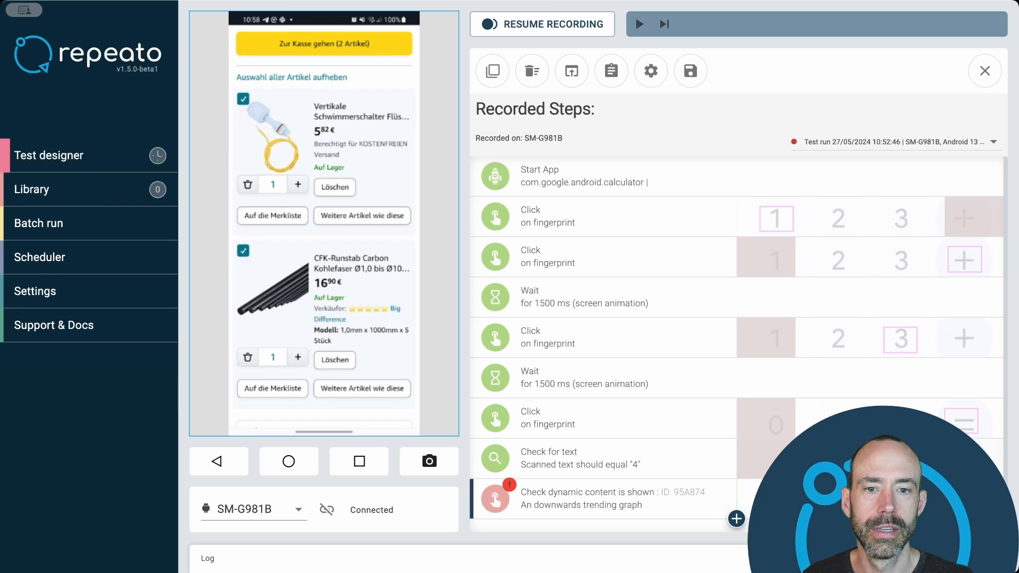
- Duplicate the graph check step and execute the copy with the AI assertion "2 items in the basket" over the full screen
key(ctrl+c)
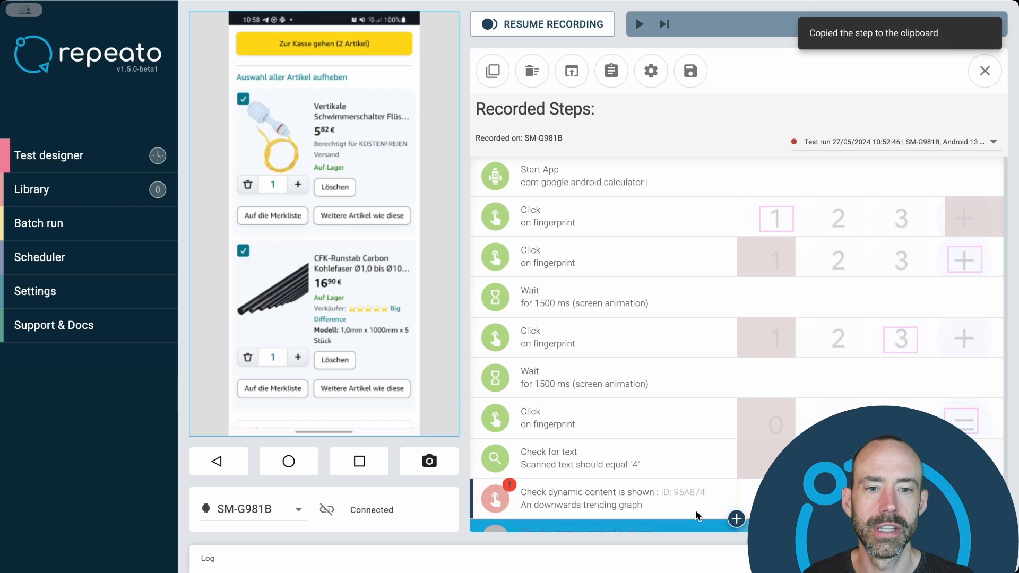
key(ctrl+v)
double_click(694, 505)
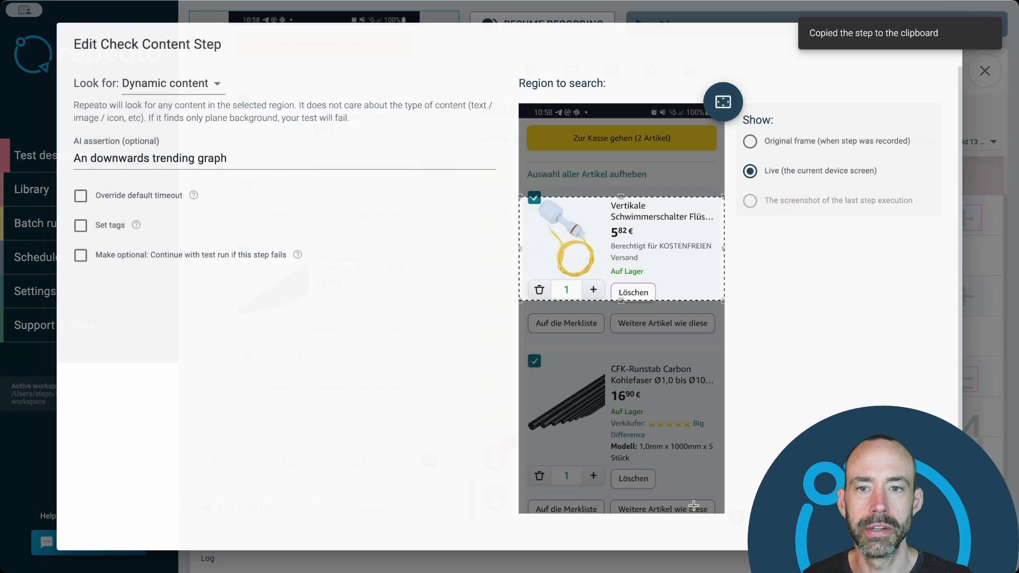
drag(230, 158, 72, 159)
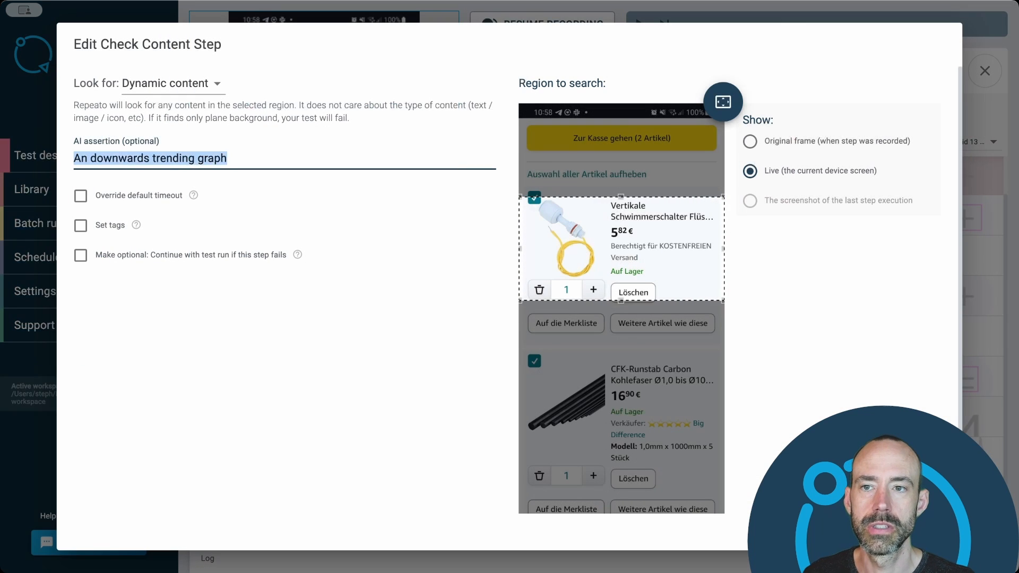
key(BackSpace)
text(2 items in the basket)
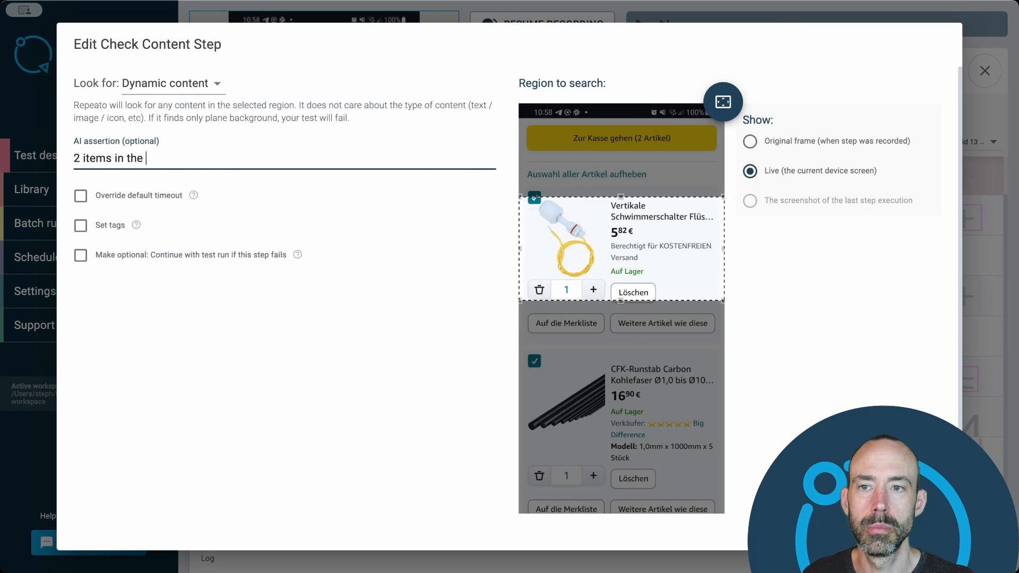
click(725, 101)
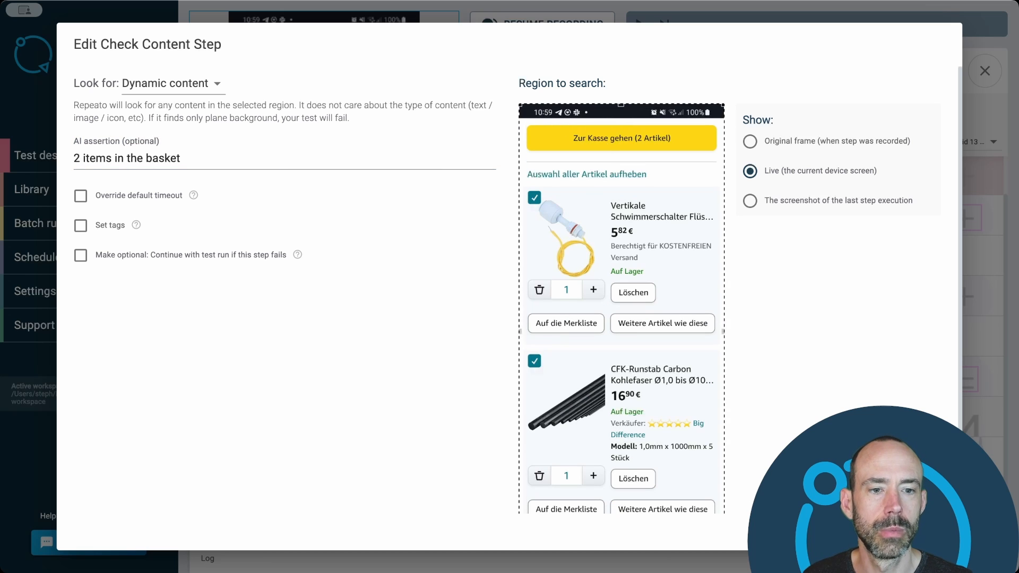
click(855, 531)
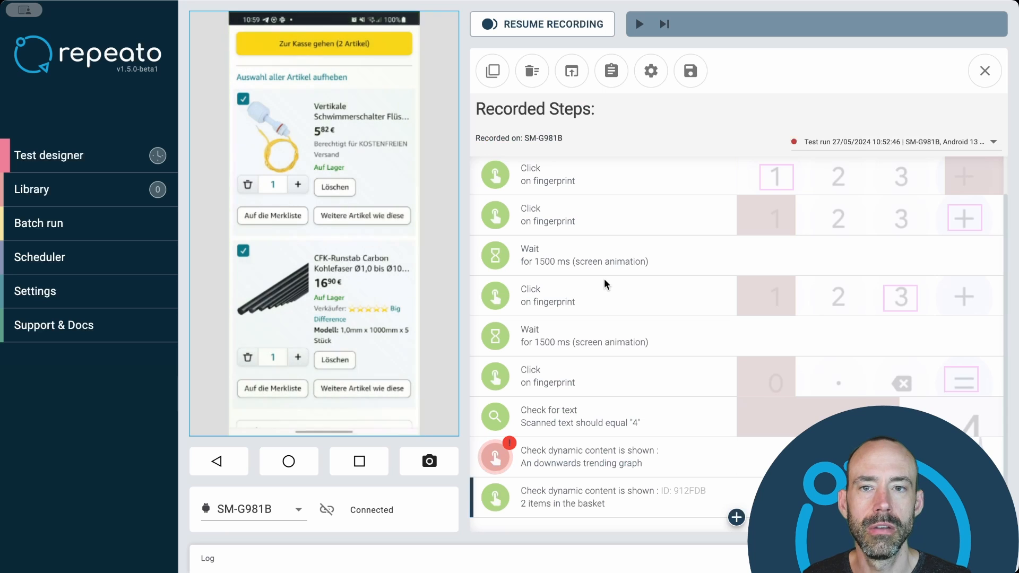
- Change the basket check's AI assertion to "3 items in the basket", execute it and close its settings
click(648, 509)
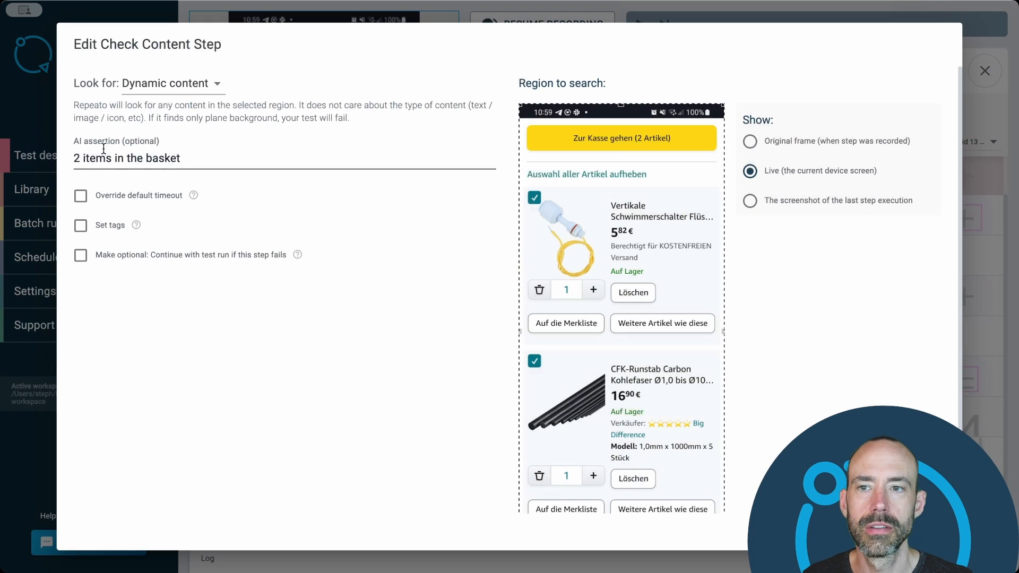
click(81, 157)
key(BackSpace)
text(3)
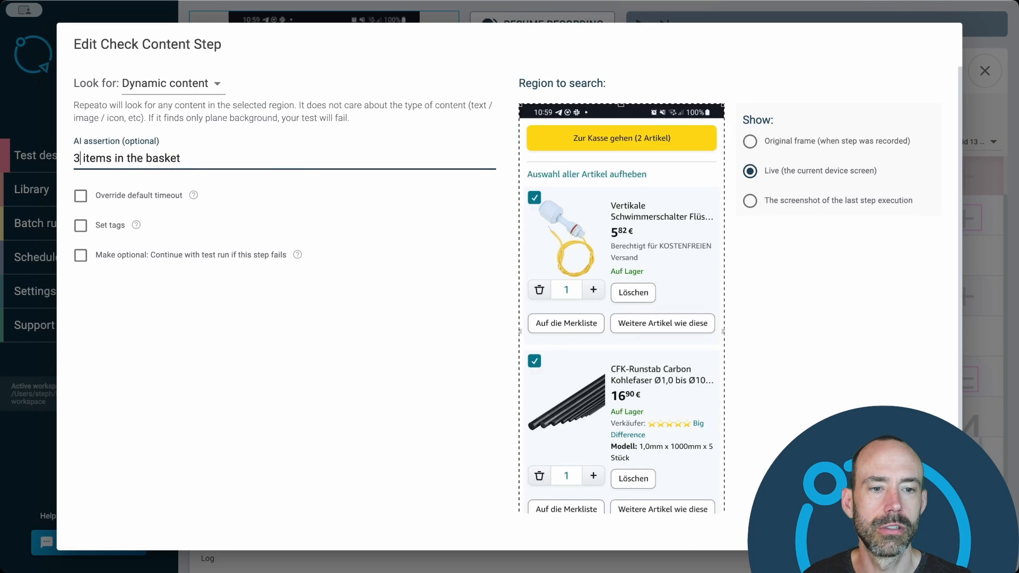
click(902, 532)
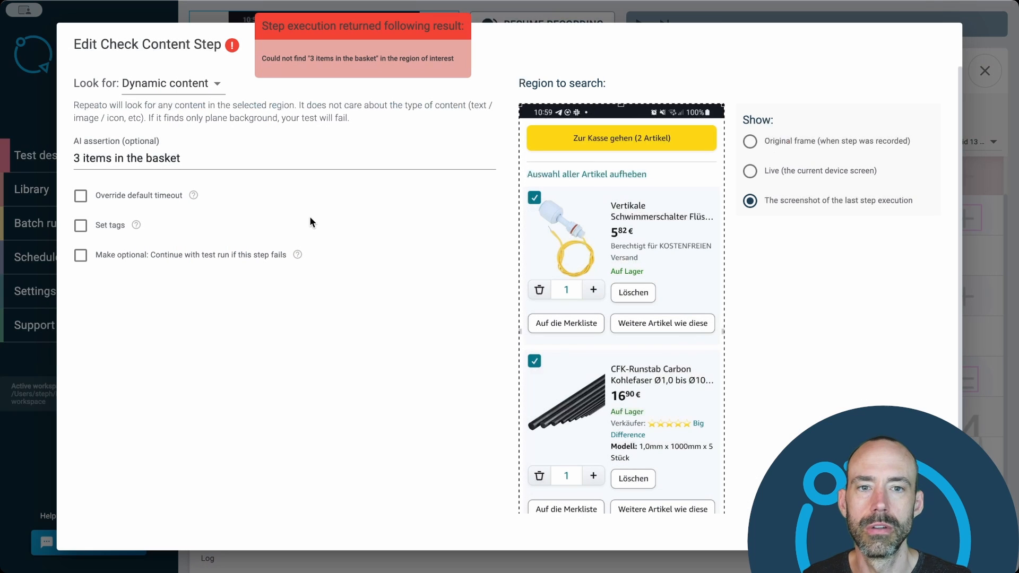
scroll(616, 281, down, 3)
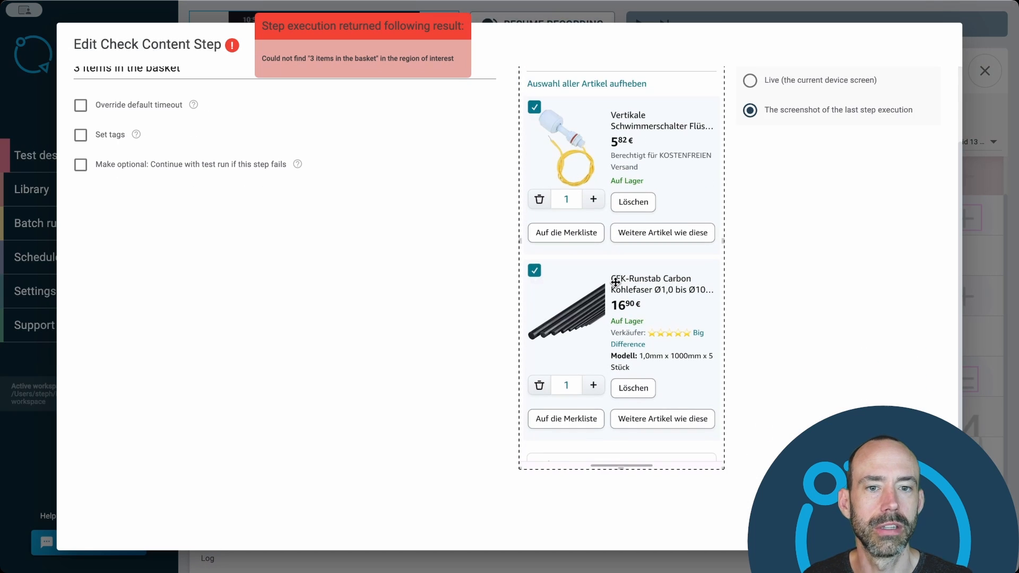
scroll(615, 282, up, 3)
click(910, 526)
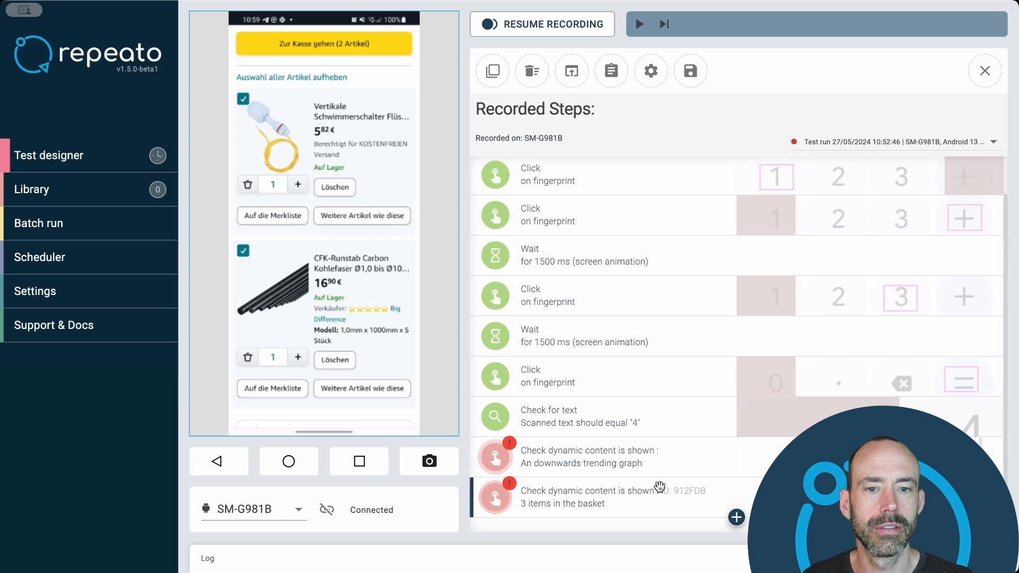
- Duplicate the "3 items in the basket" check step, and open and close the copy's settings without changes
key(ctrl+c)
key(ctrl+v)
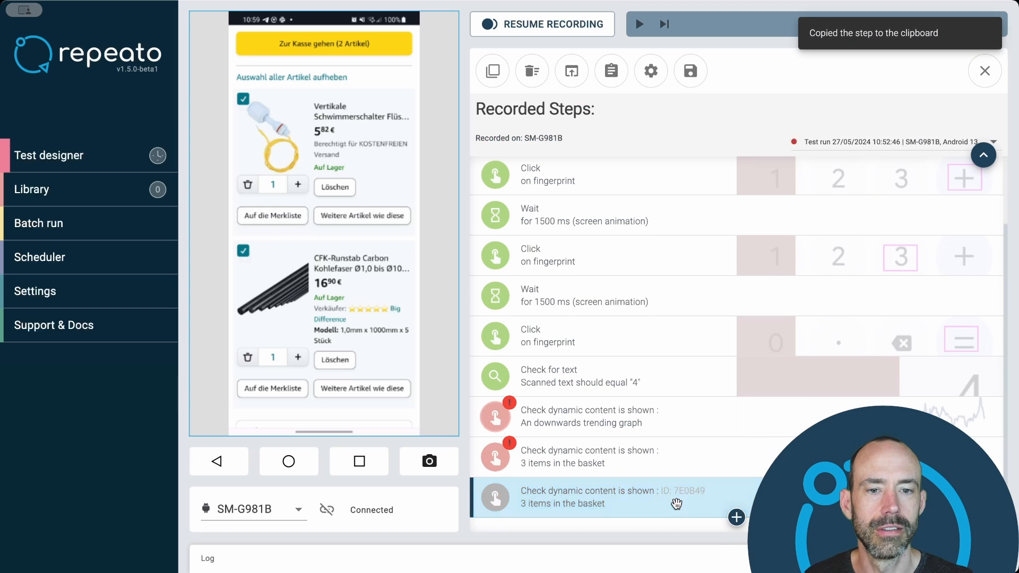
click(676, 504)
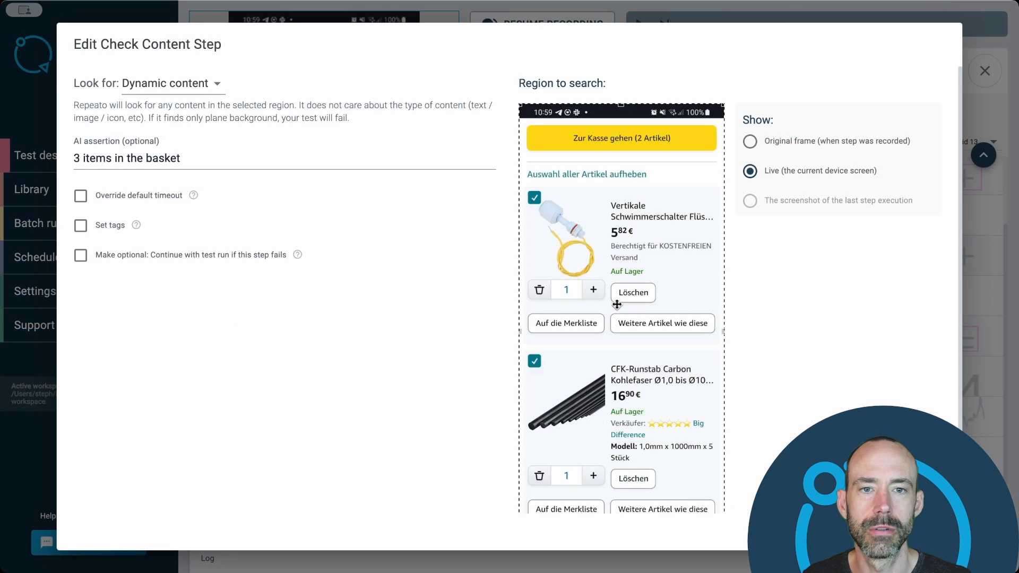
key(Escape)
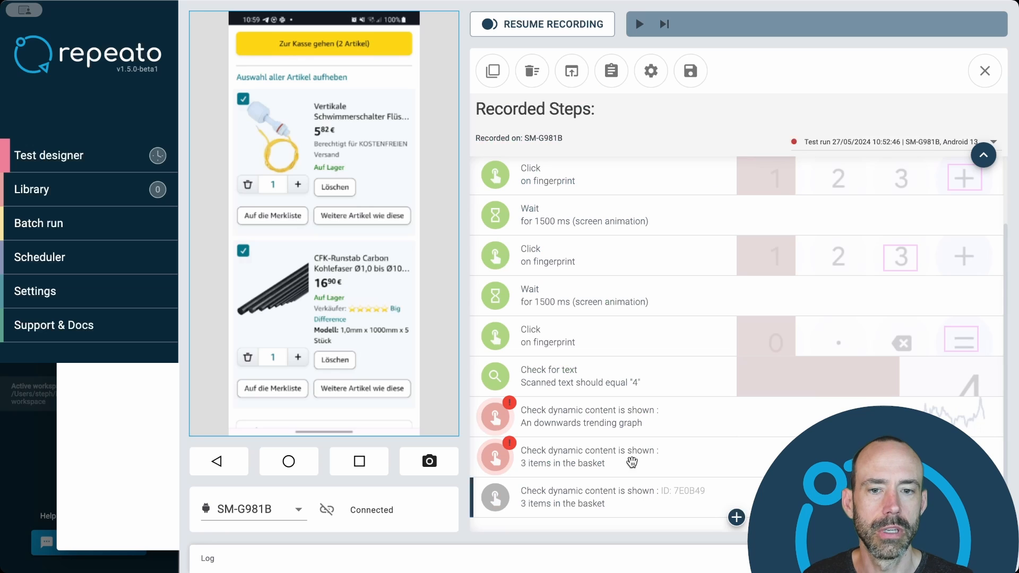
- Switch the device from the shopping cart to the text message app's search screen
click(366, 462)
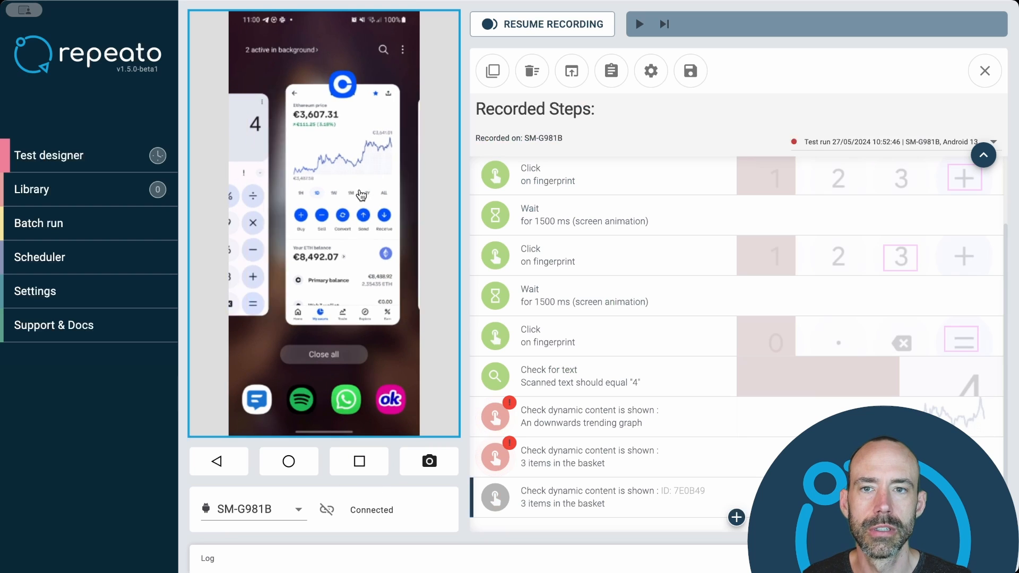
drag(361, 196, 414, 194)
click(246, 173)
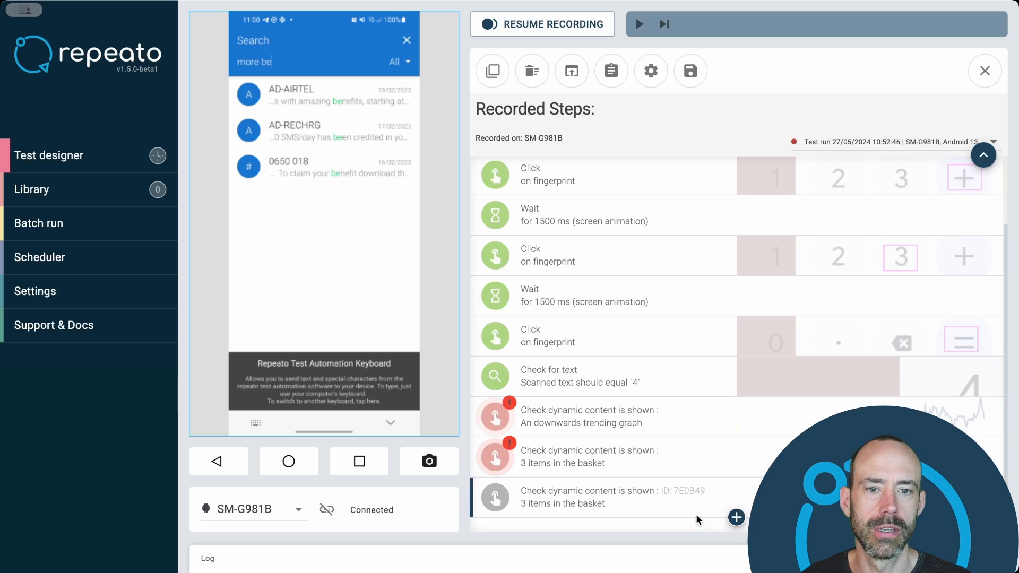
- Set the duplicated check's AI assertion to "2 text messages" and execute the step
click(642, 509)
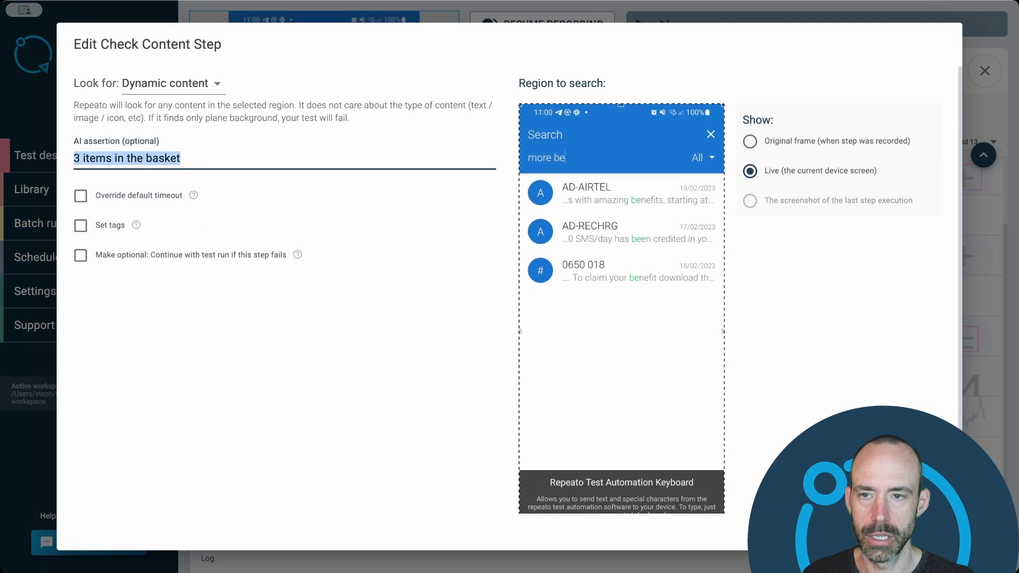
text(2 text messages)
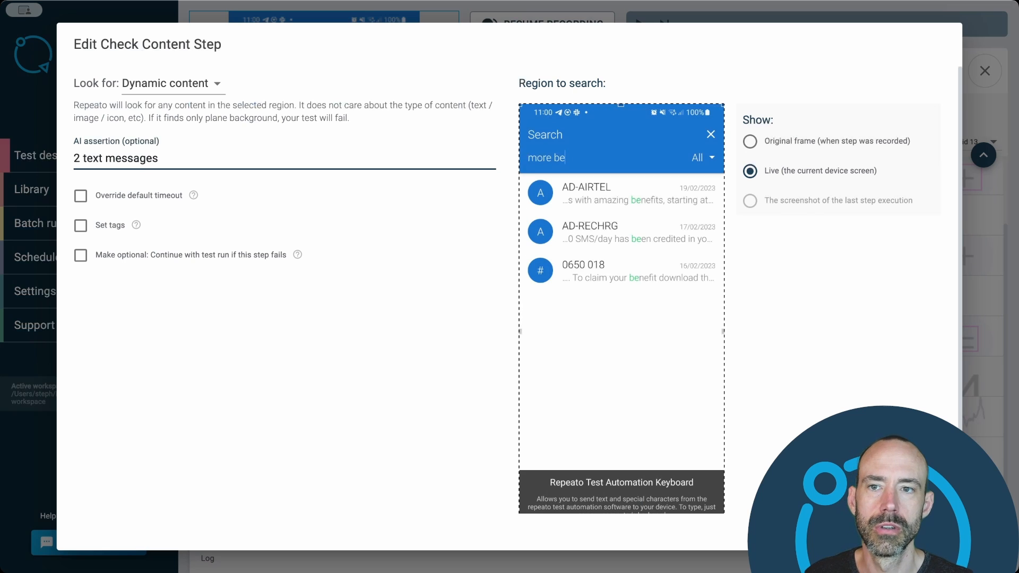
key(Return)
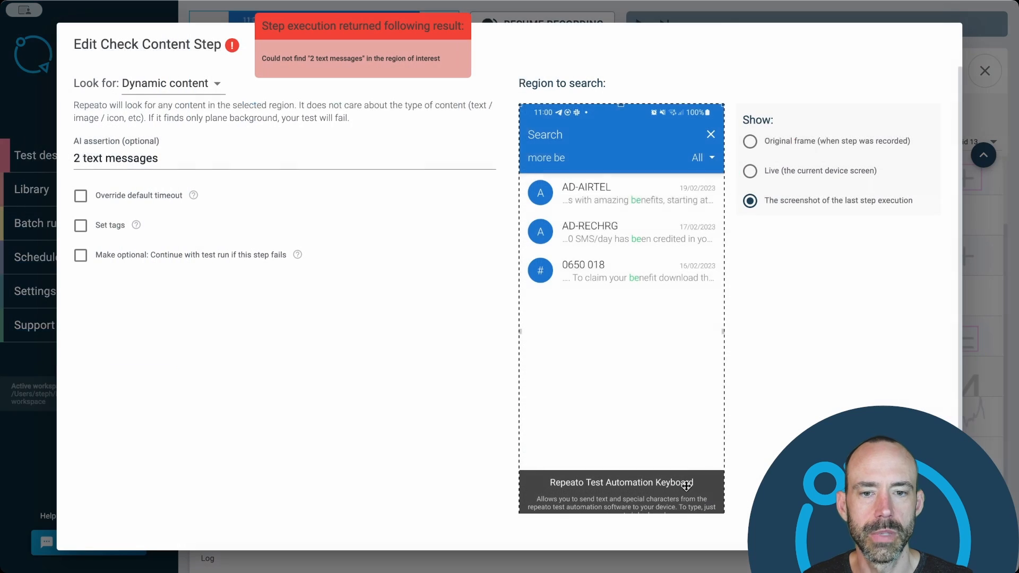
- Change the message check's AI assertion to "3 text messages" and execute the step again
click(80, 158)
double_click(77, 158)
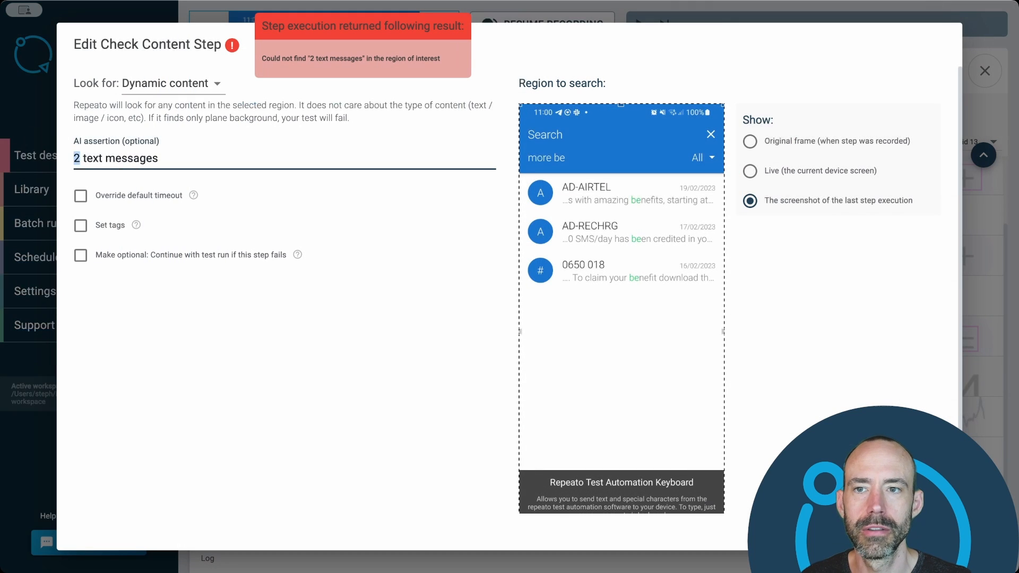
text(3)
key(Return)
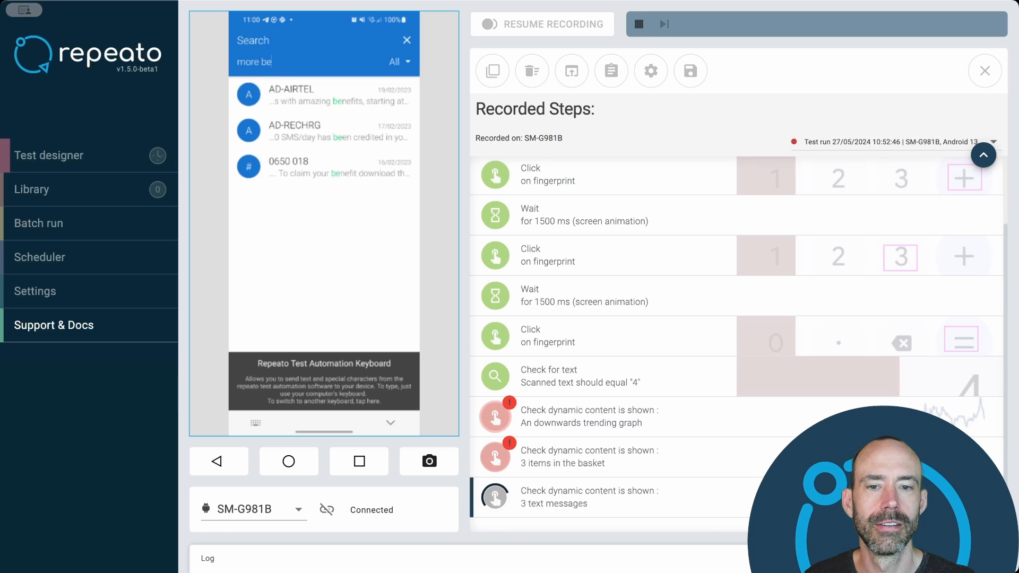